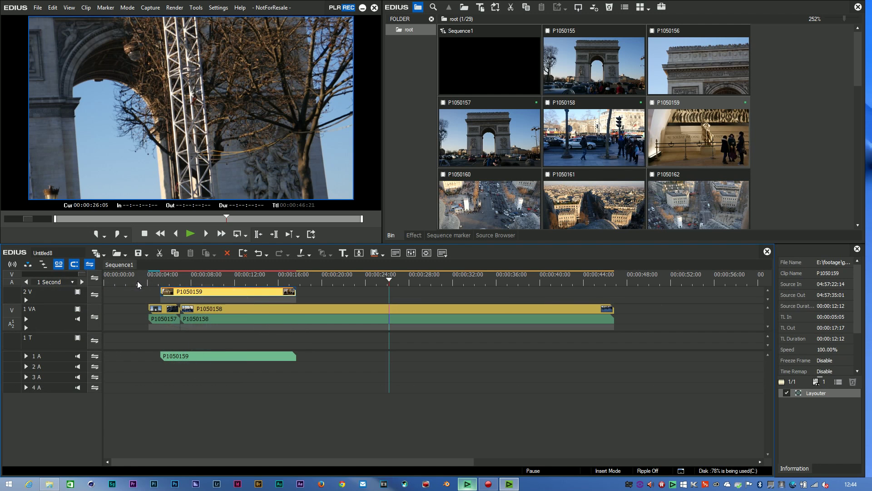
Minimize the EDIUS window to show the Windows desktop.
left_click(363, 8)
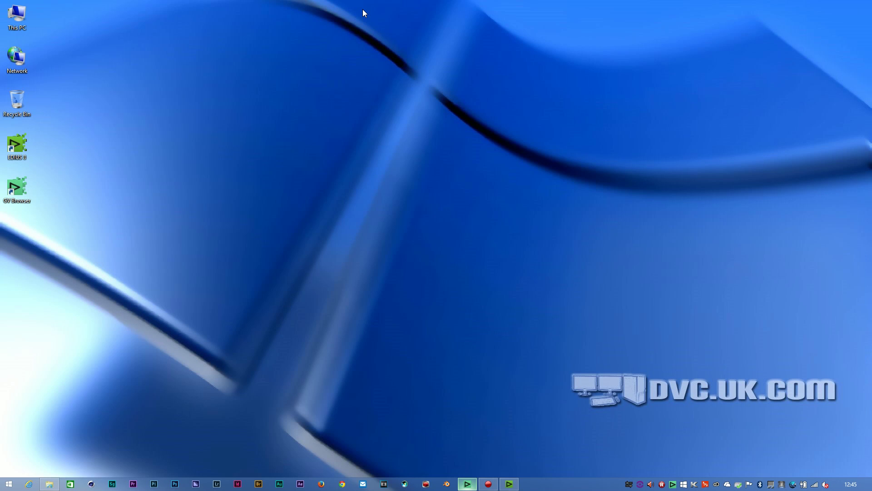
Launch GV Browser and show the London Eye smart catalog's 68 clips.
double_click(21, 184)
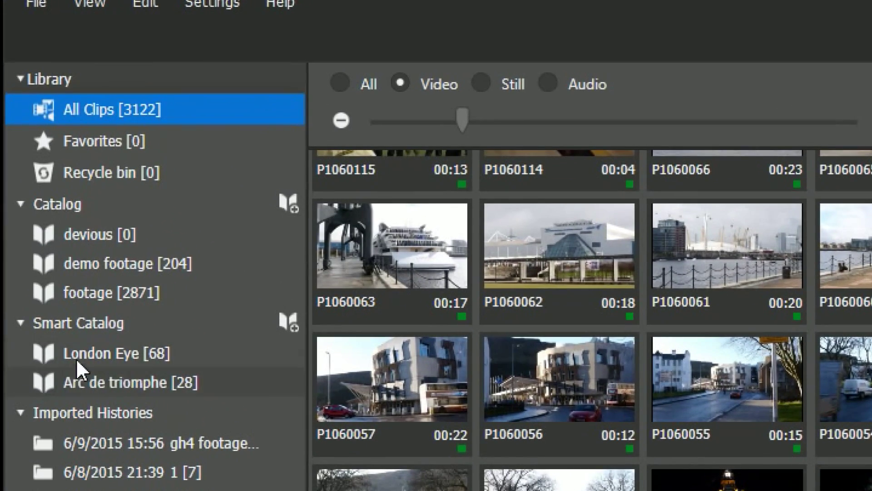
left_click(100, 354)
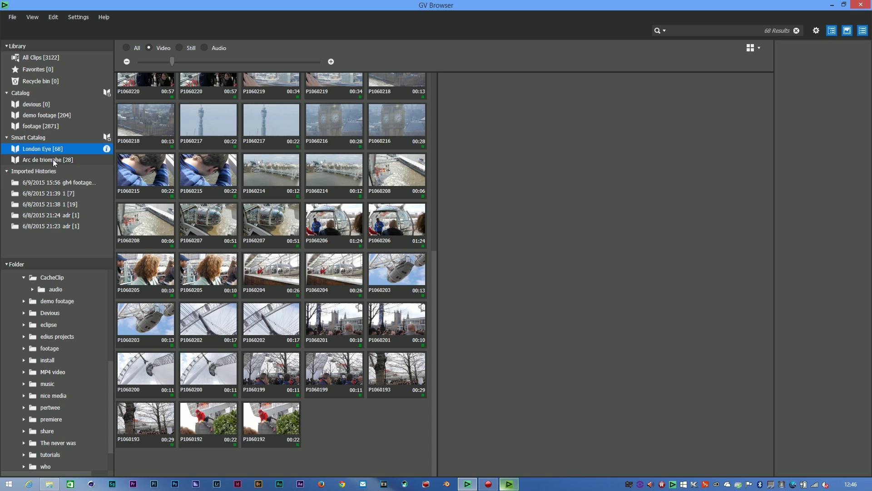
Browse the demo footage subfolders in Explorer, opening richard trains and going back to demo footage.
left_click(49, 484)
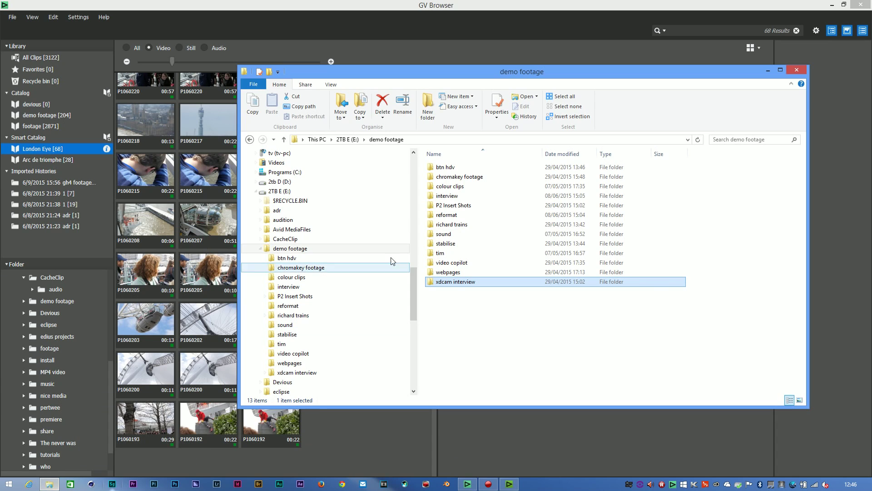
left_click_drag(454, 71, 264, 65)
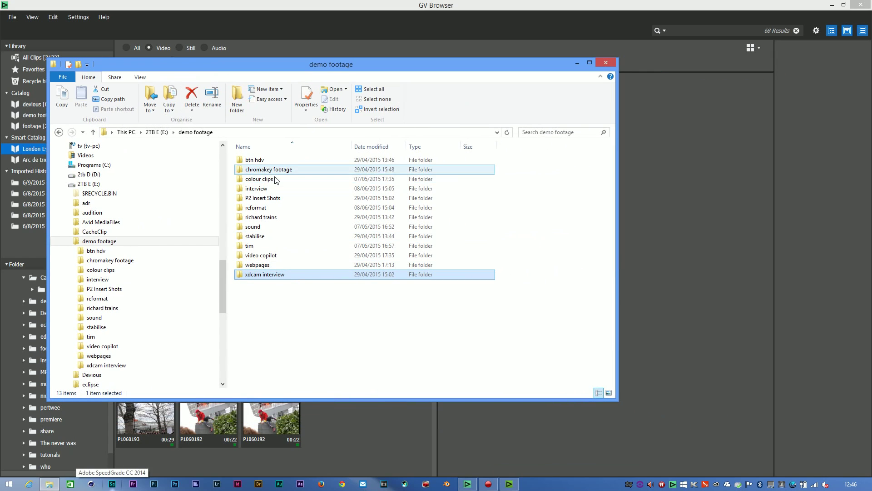
left_click(275, 159)
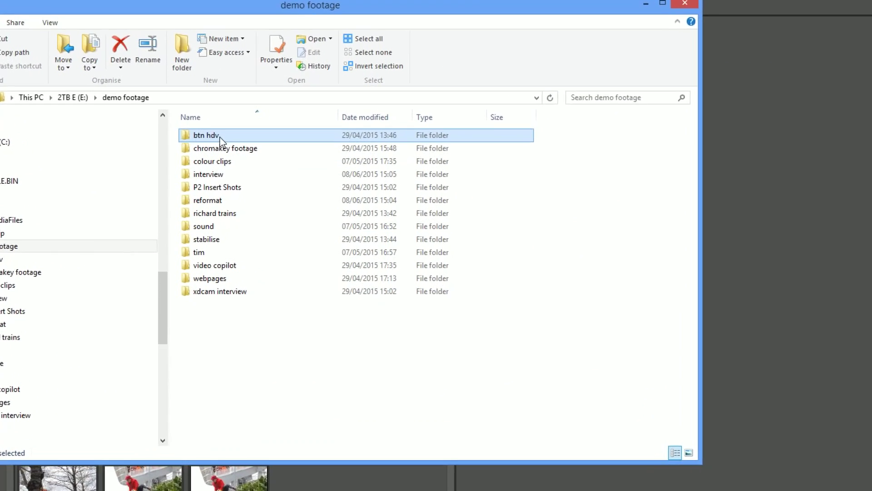
left_click(200, 181)
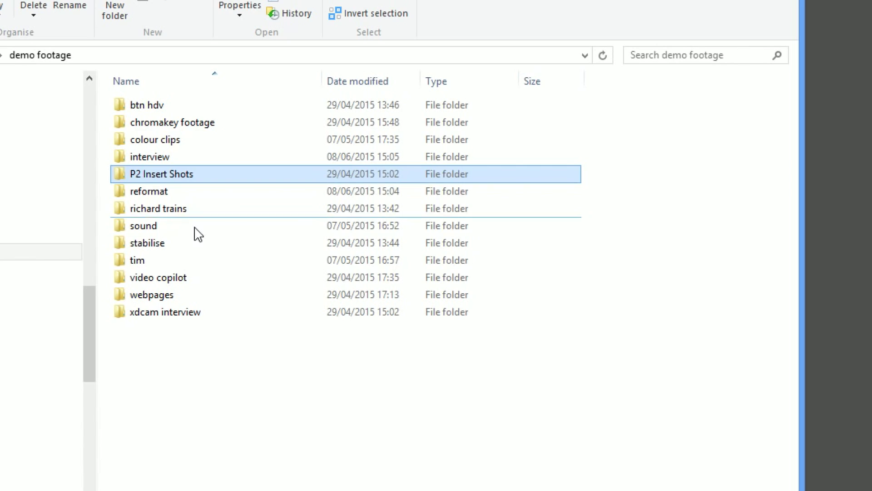
left_click(196, 215)
double_click(169, 216)
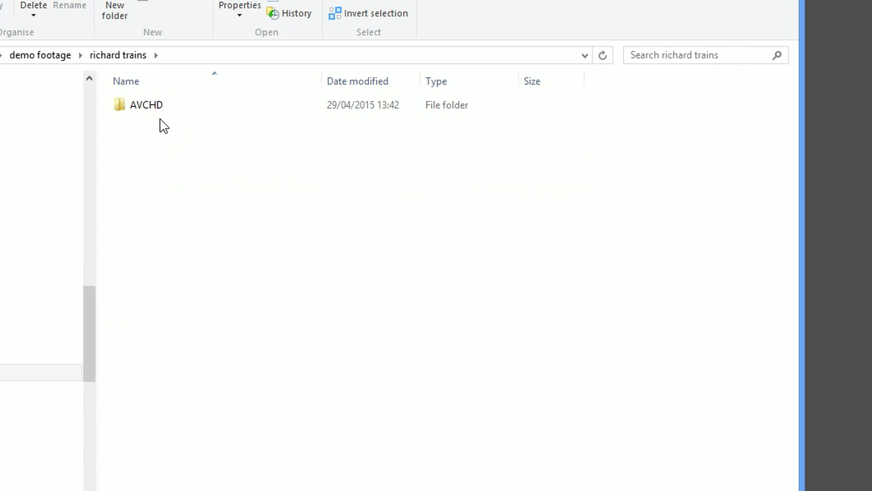
left_click(50, 59)
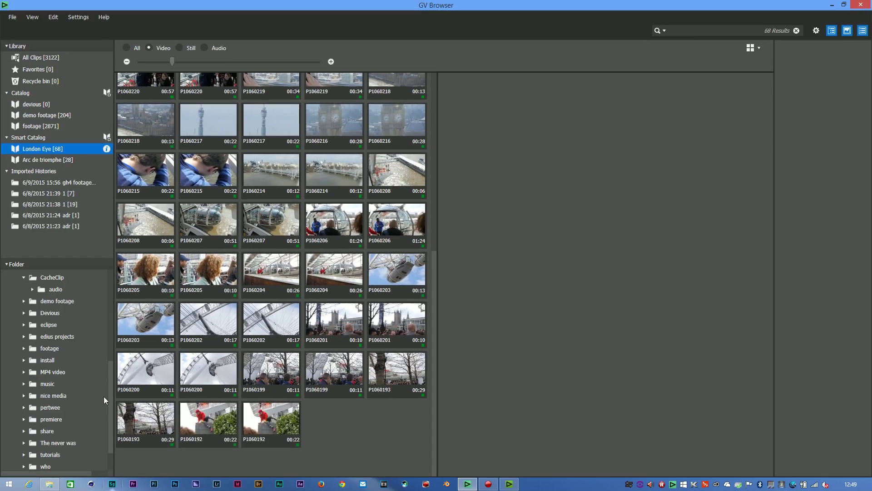
Preview richard trains clips 00036 and 00055, then xdcam interview clip EDIU0009_01.
left_click_drag(109, 400, 101, 363)
left_click(35, 387)
left_click(24, 388)
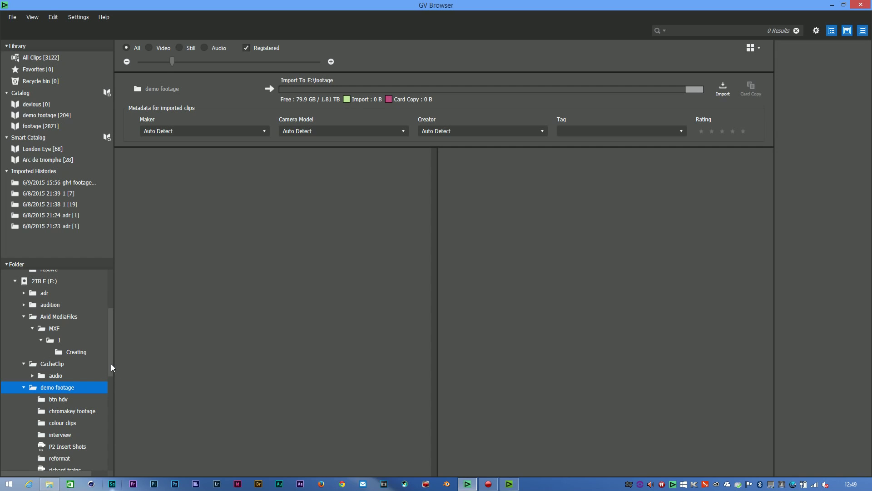
left_click_drag(110, 364, 105, 400)
left_click(47, 375)
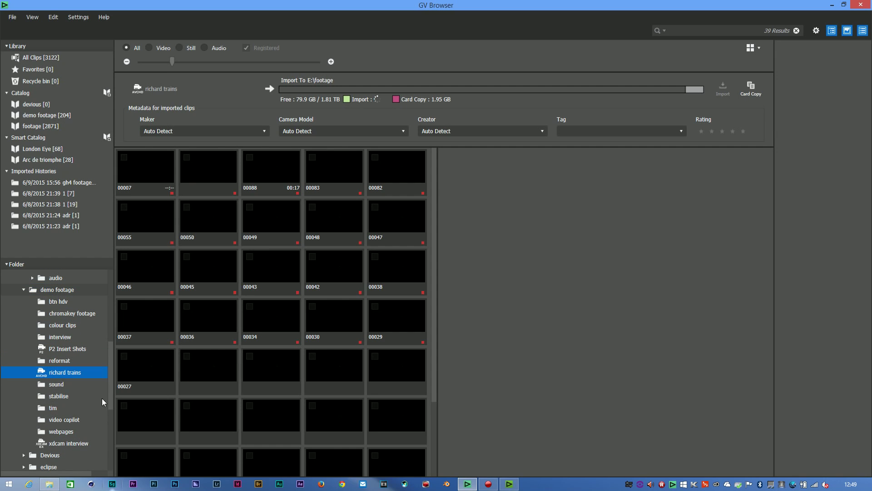
left_click(206, 298)
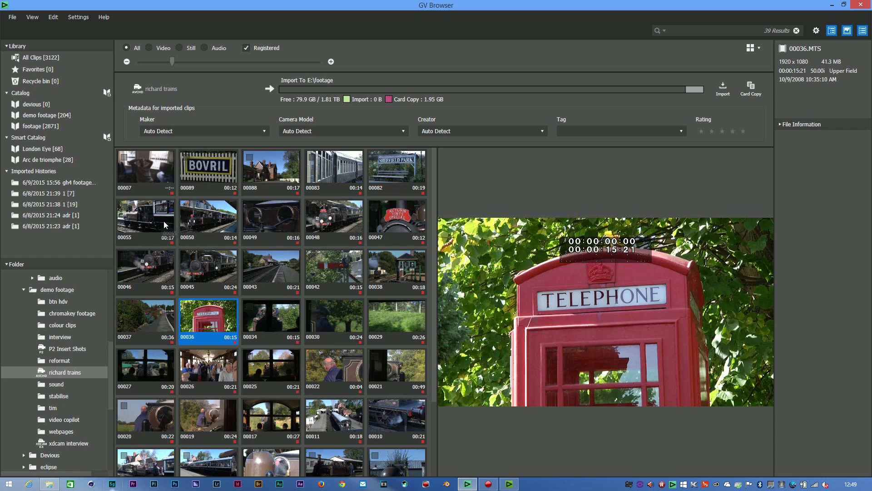
left_click(163, 221)
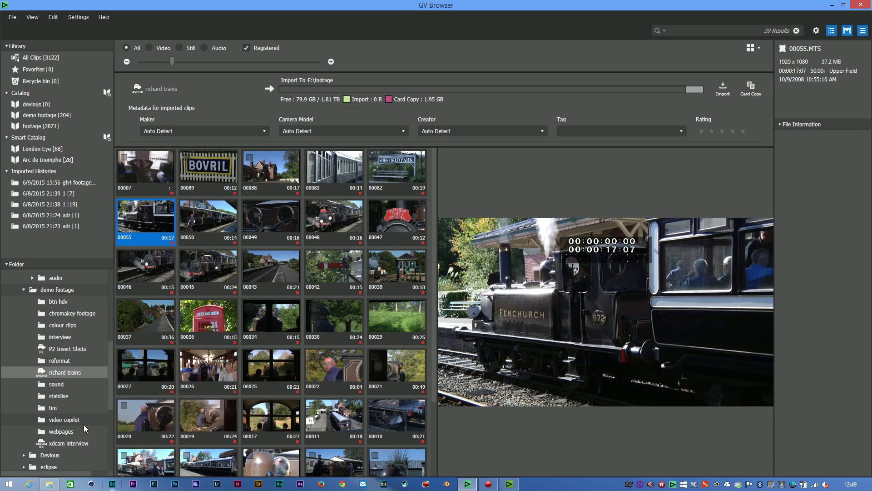
left_click(74, 442)
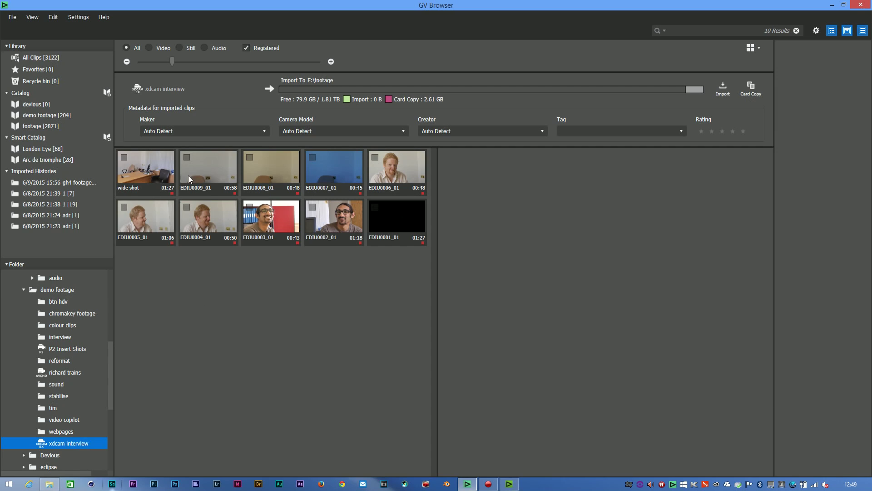
left_click(200, 168)
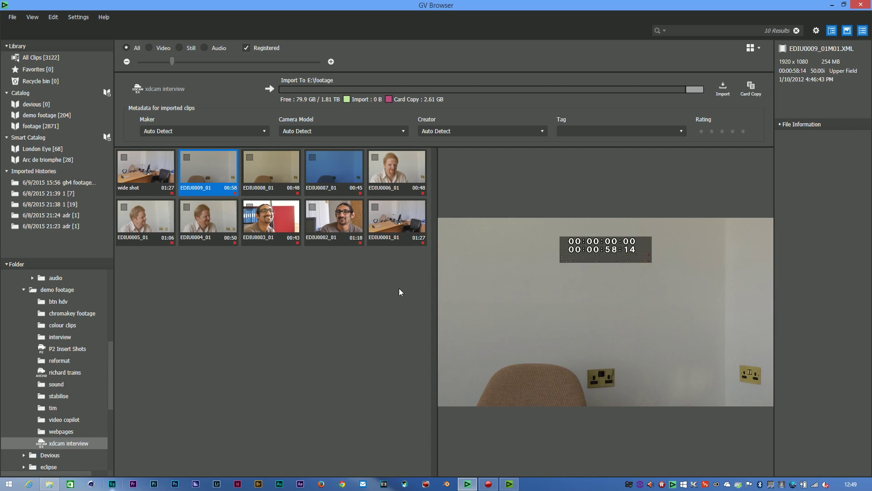
Create a catalog from the 3d footage 12-14 folder, including its subfolders.
scroll(68, 364, "down", 5)
left_click(73, 374)
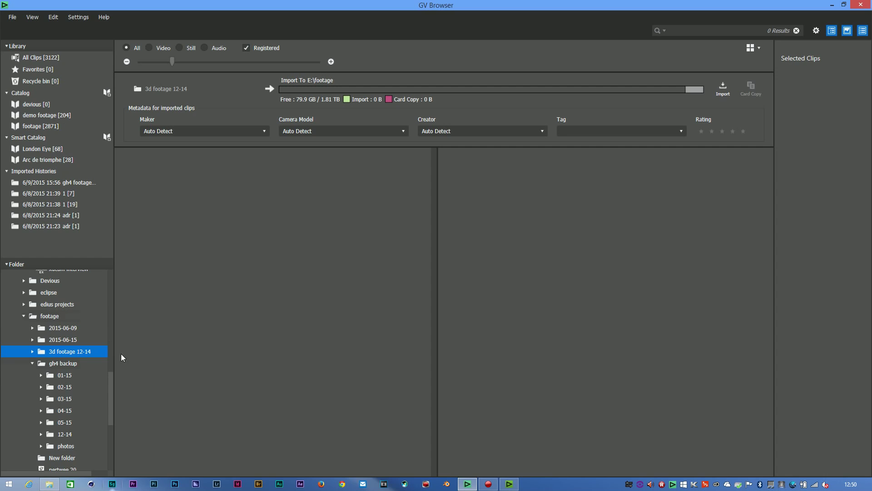
mouse_move(139, 345)
left_mouse_down()
mouse_move(143, 325)
mouse_move(139, 359)
left_mouse_up()
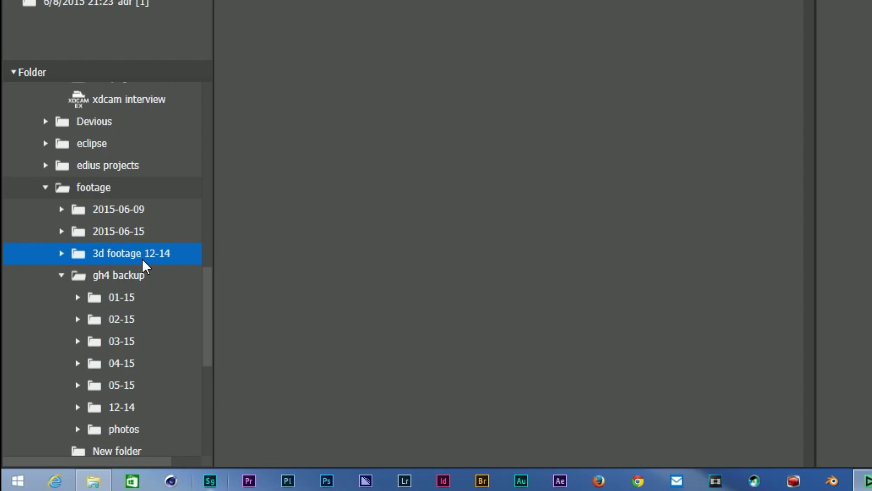
left_click(63, 254)
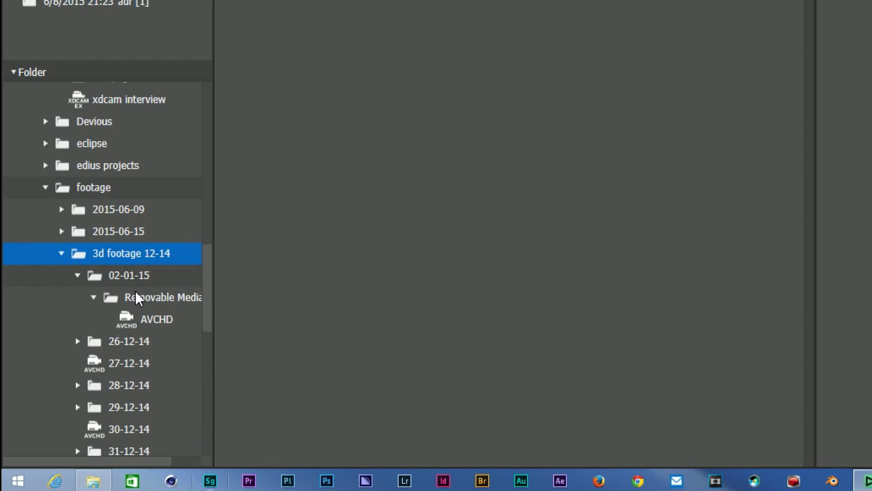
left_click(78, 276)
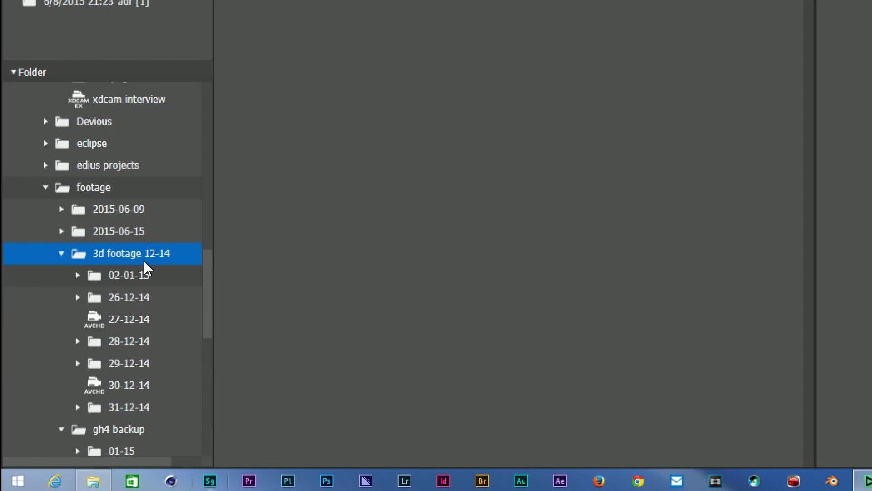
right_click(124, 252)
mouse_move(158, 279)
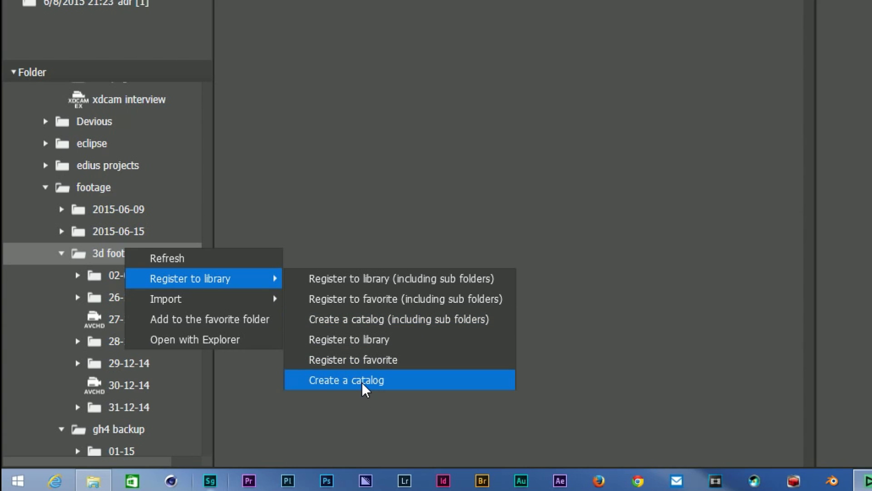
left_click(405, 320)
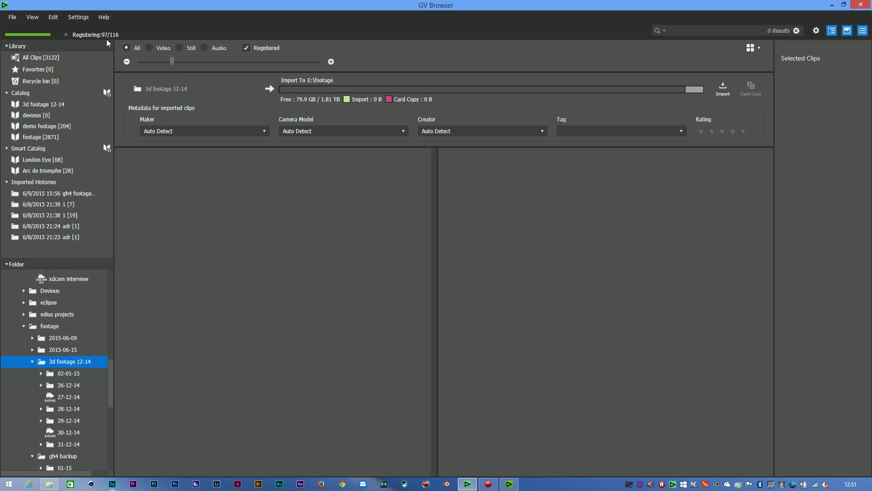
Open the new 3d footage 12-14 catalog to list its 116 clips.
left_click_drag(435, 165, 52, 374)
left_click(68, 359)
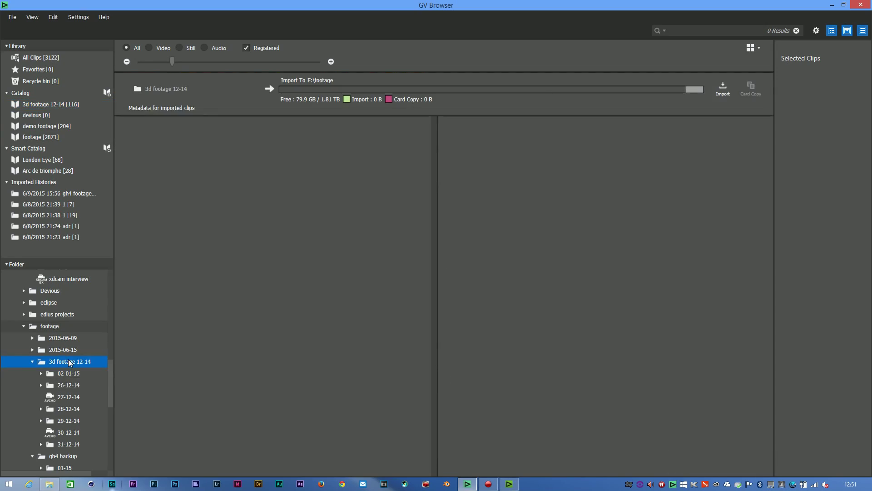
left_click(41, 373)
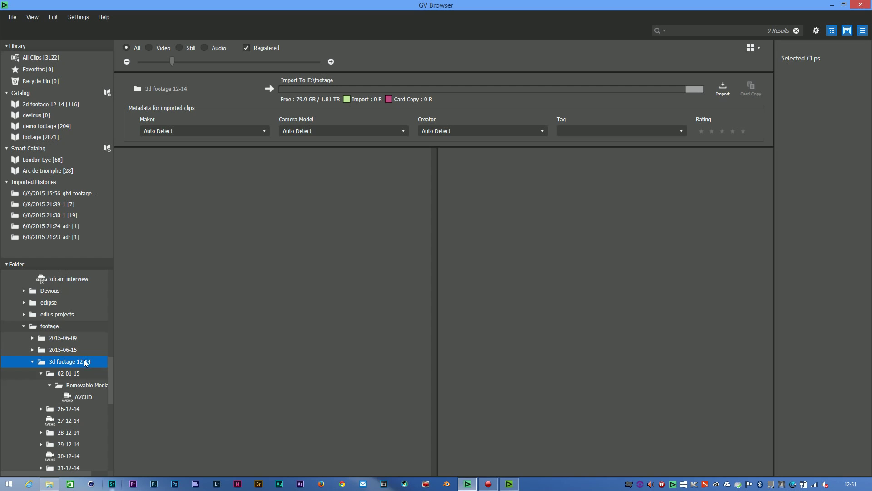
left_click(35, 103)
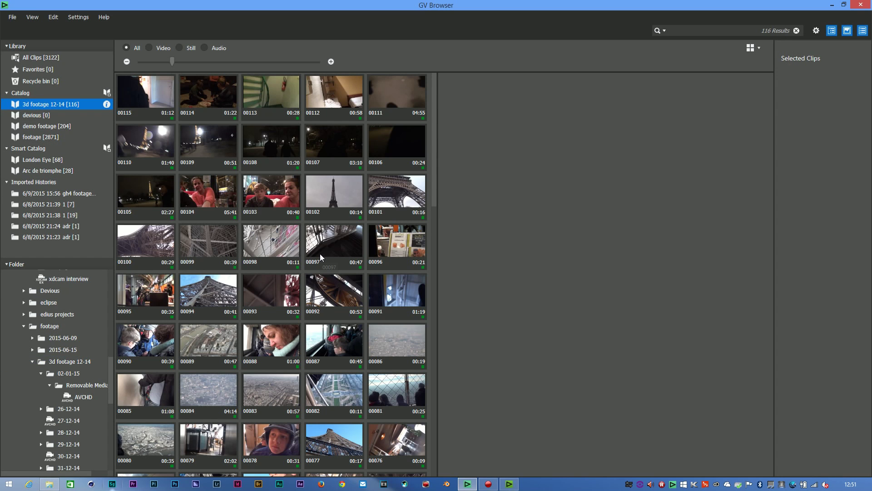
Enlarge the clip thumbnails and play clips 00105 and 00101 in the preview.
left_click_drag(178, 63, 198, 136)
left_click(239, 278)
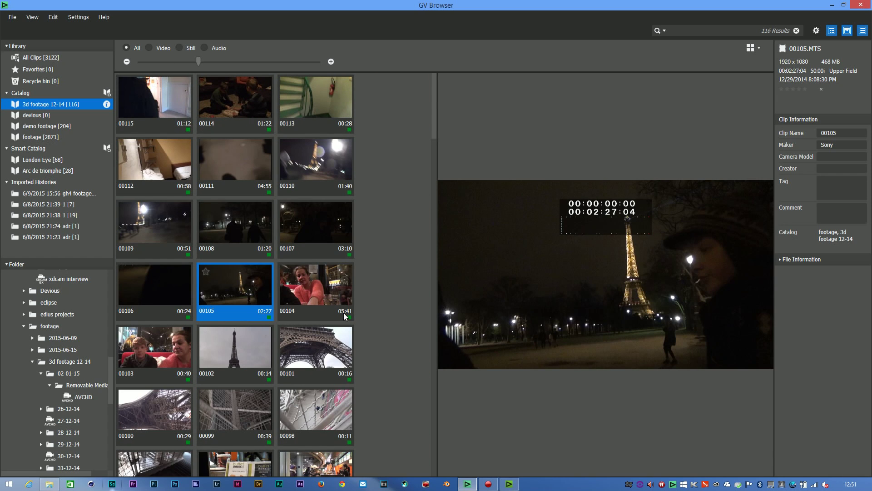
left_click(560, 462)
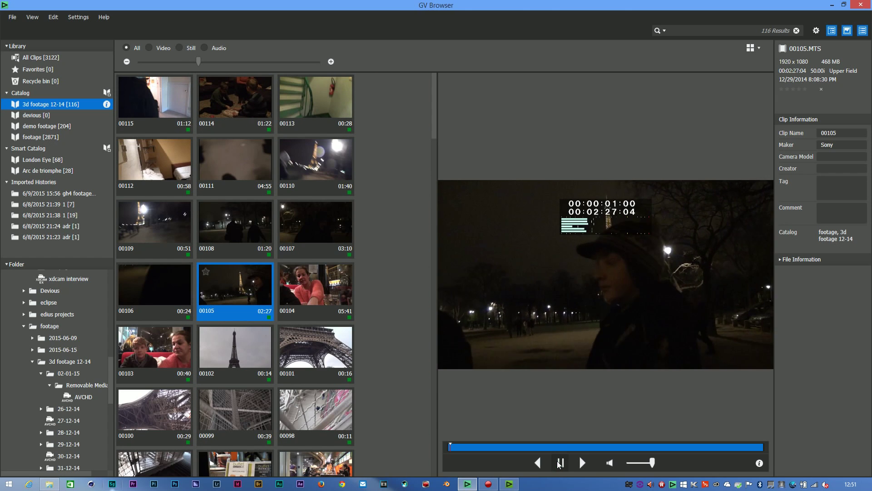
left_click(303, 347)
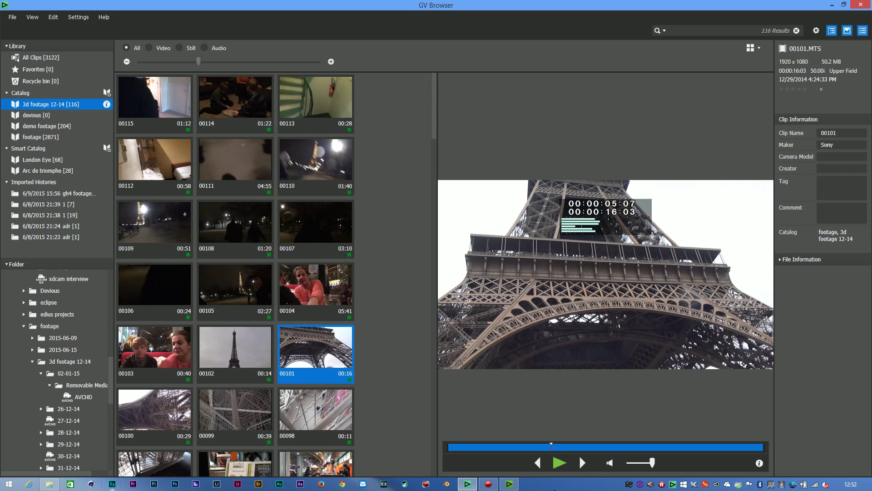
left_click(555, 464)
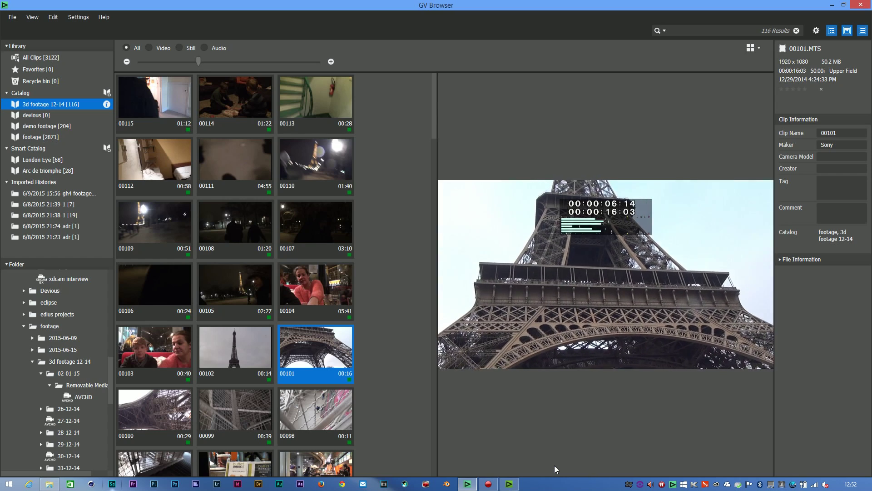
left_click(558, 465)
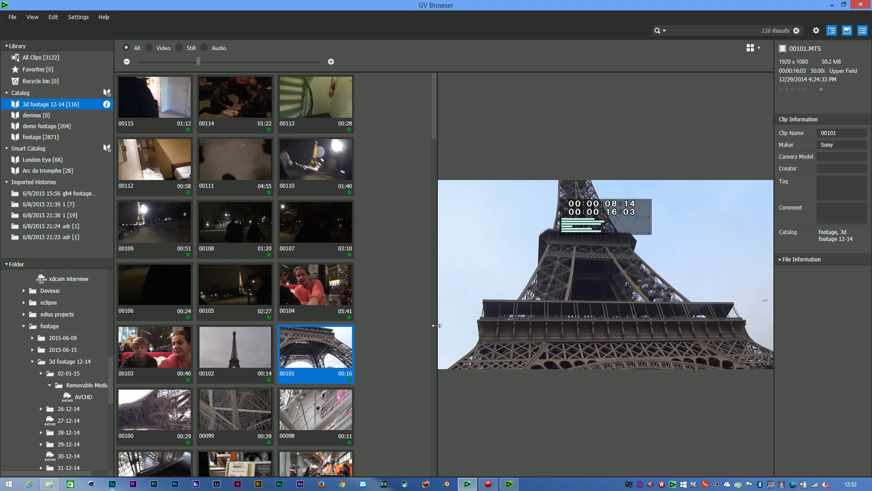
Restore the preview and side panels, show the clip information panel, and select clip 00102.
mouse_move(538, 399)
mouse_move(660, 307)
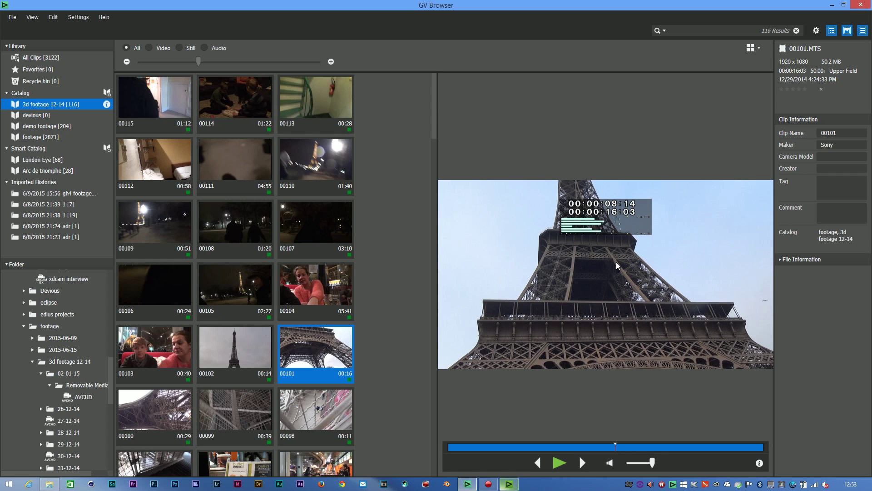
left_click(848, 32)
left_click(847, 32)
left_click(833, 32)
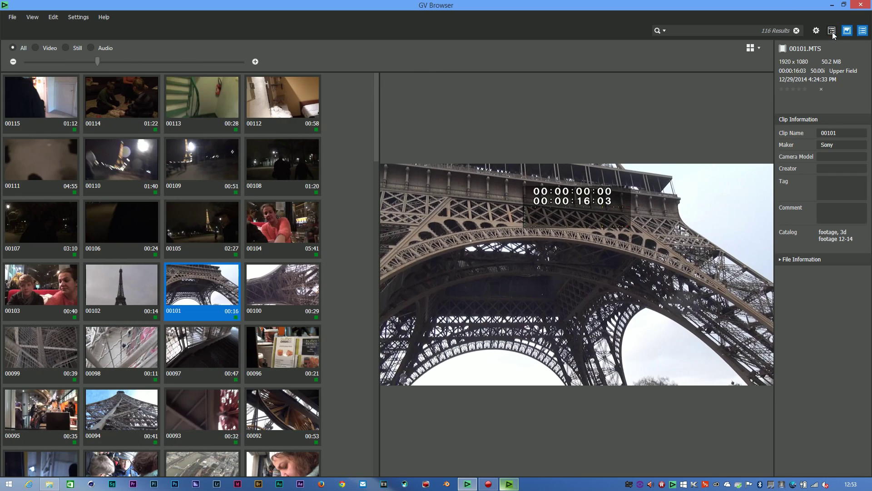
left_click(832, 32)
left_click(847, 32)
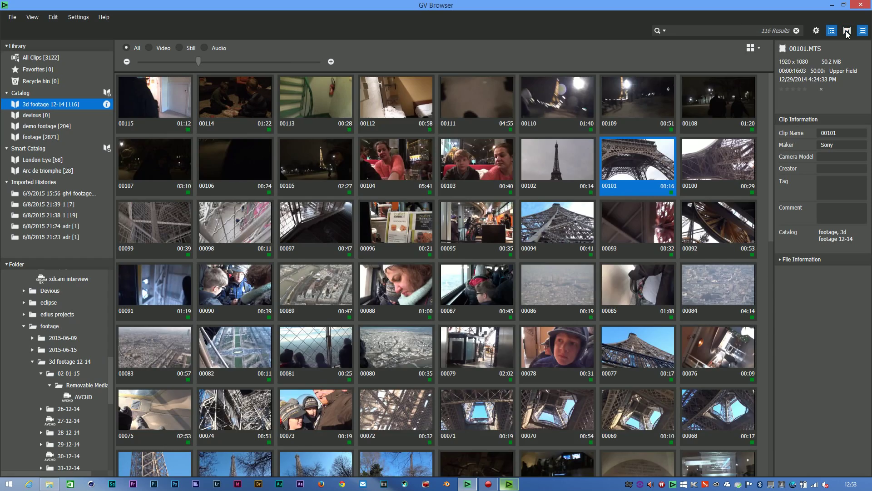
left_click(847, 32)
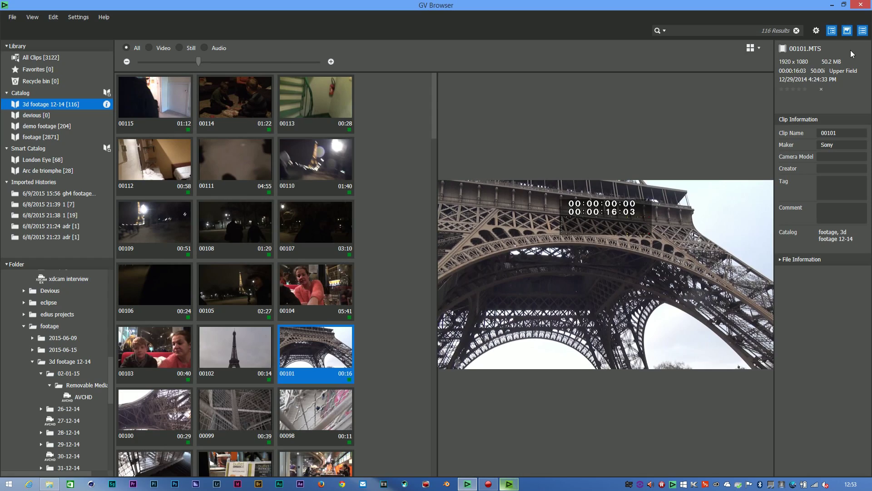
left_click(863, 30)
left_click(236, 294)
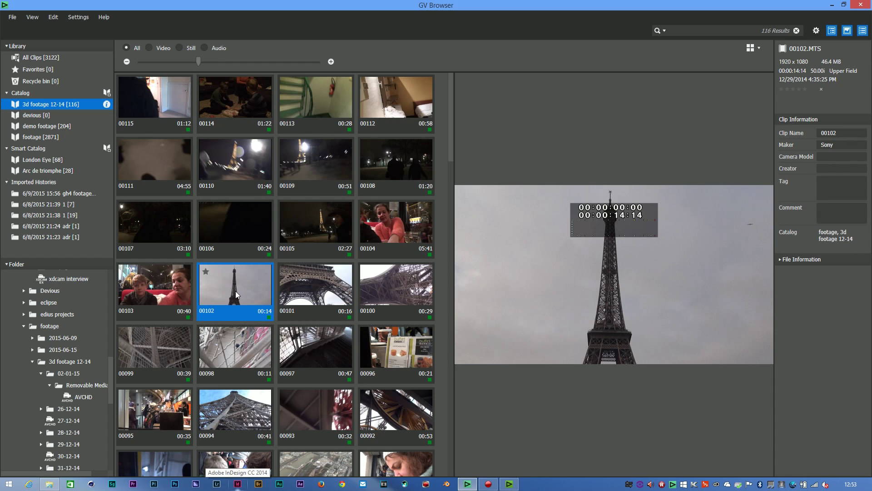
Tag clips 00102 through 00098 as 'eiffel tower' via Edit properties.
left_click(236, 361, "shift")
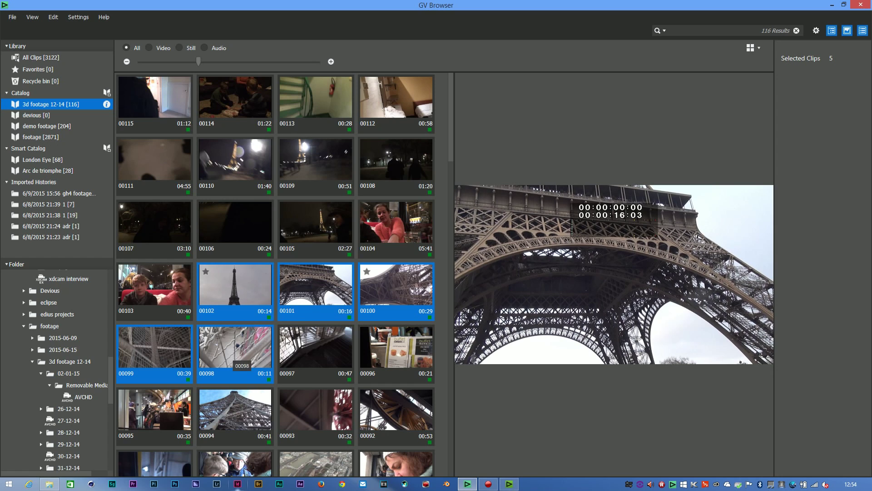
right_click(240, 285)
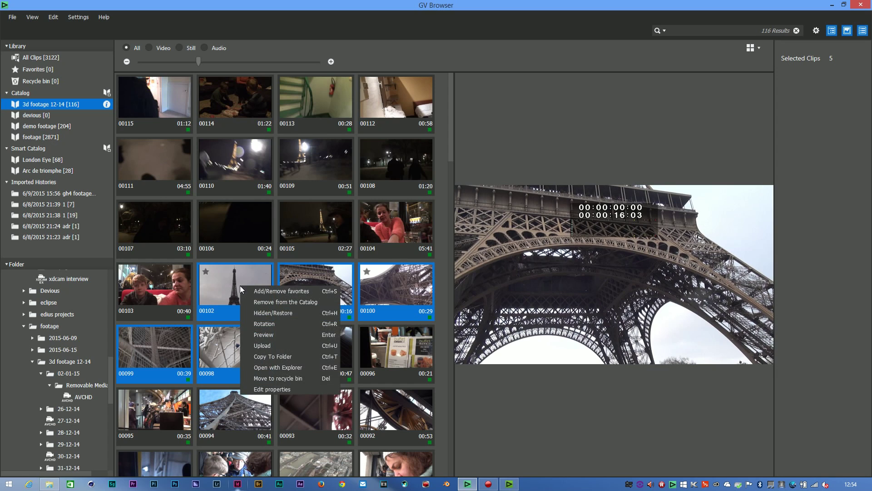
left_click(265, 389)
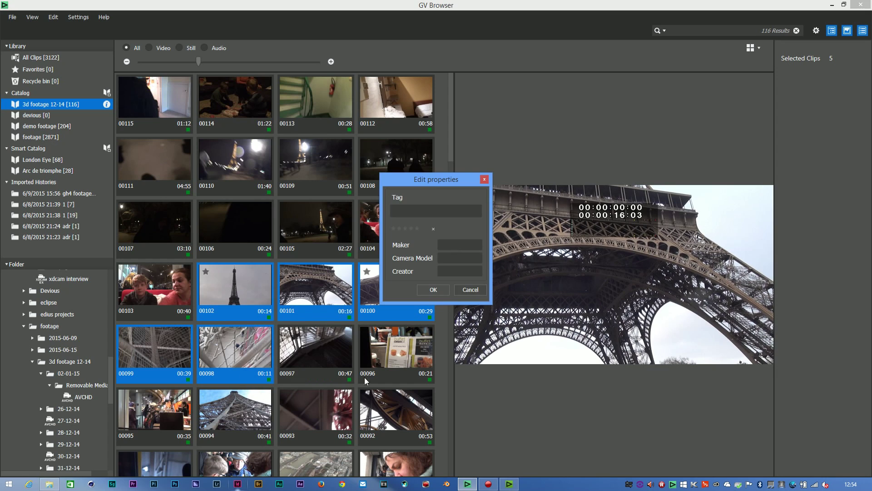
left_click(447, 211)
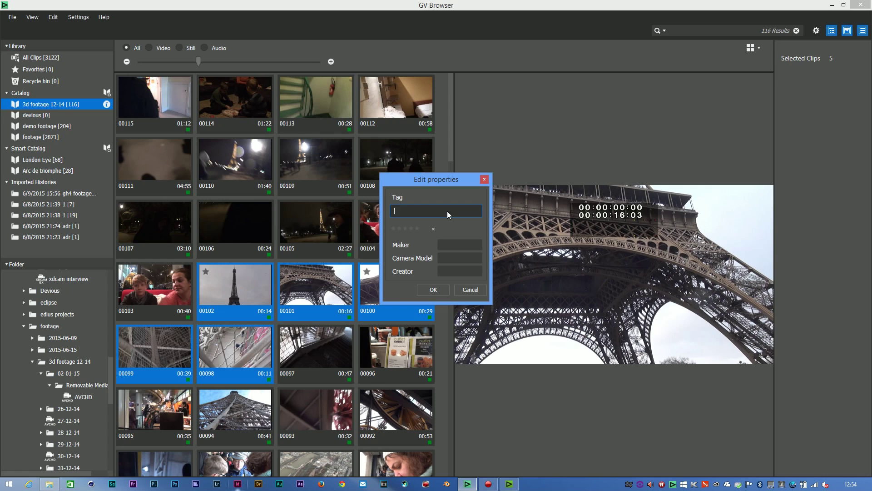
type("eiffel tower")
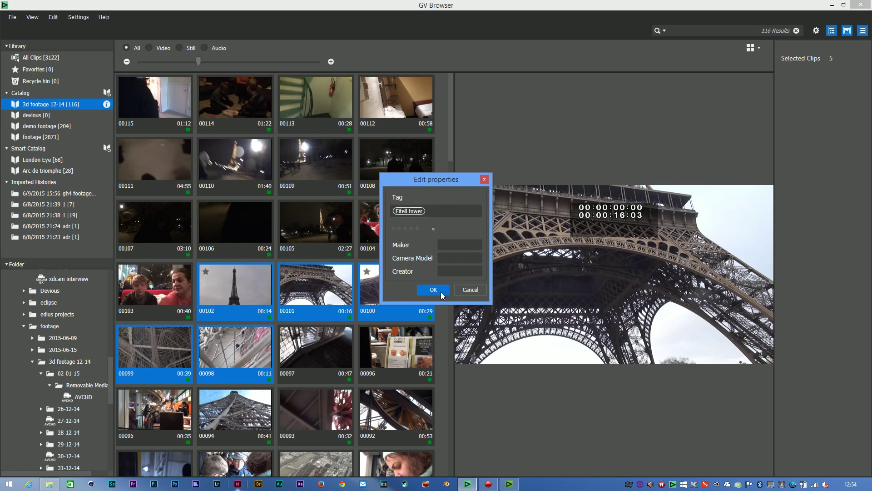
left_click(440, 291)
Check the tags on clips 00101 and 00100, then add a 'dvd' tag to clip 00102.
left_click(330, 292)
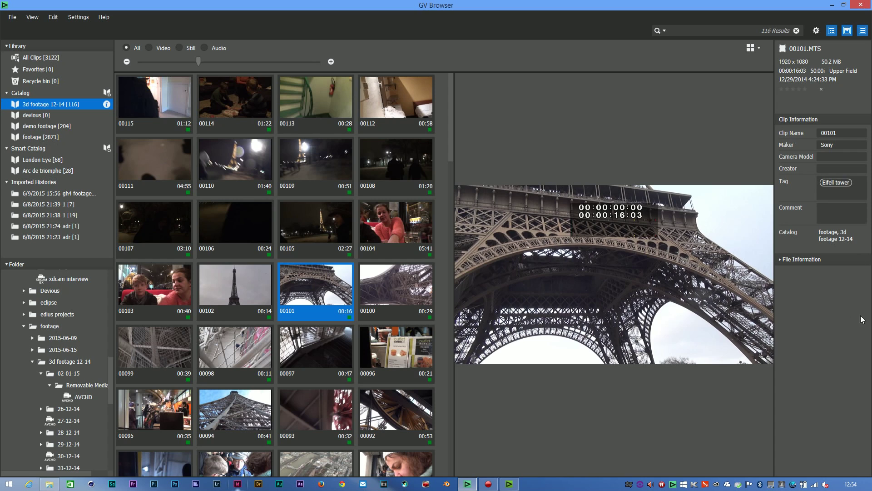
left_click(366, 295)
left_click(313, 286)
left_click(241, 272)
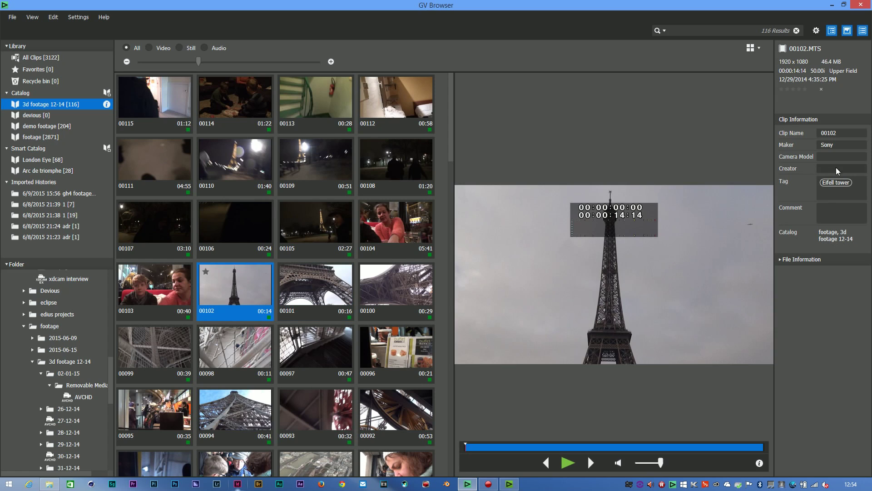
left_click(839, 189)
type("dvd")
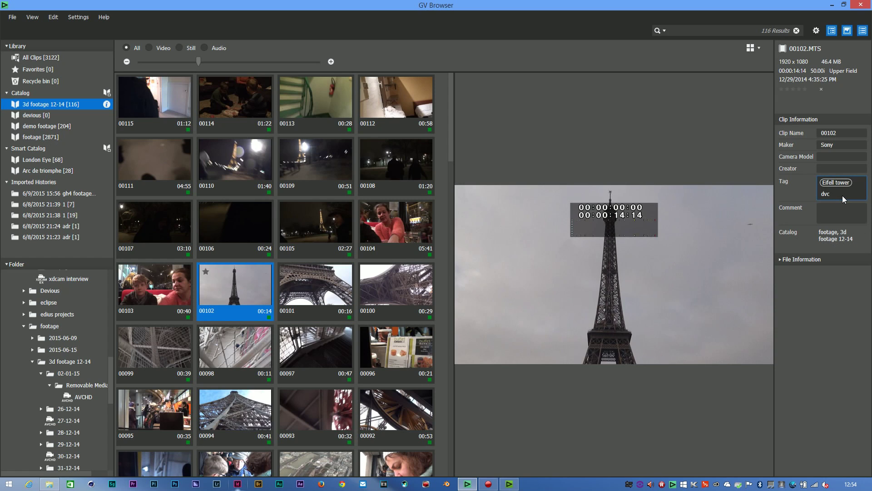
key("Tab")
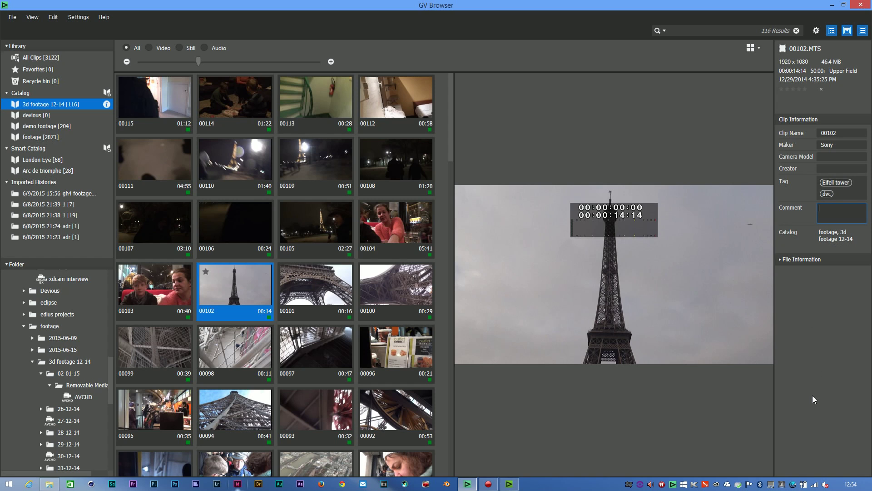
Select clips 00102 through 00097 and open their properties, dismissing without changes.
left_click(400, 286)
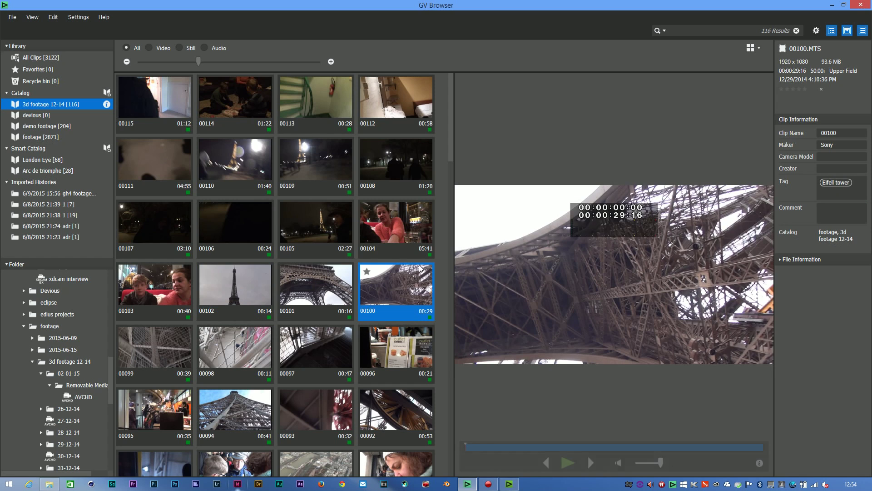
left_click(261, 306)
left_click(320, 343, "shift")
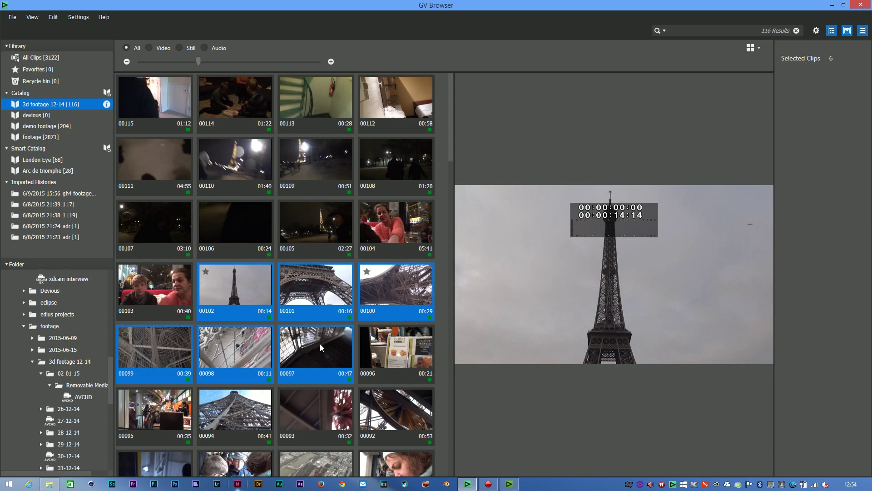
right_click(320, 344)
left_click(364, 447)
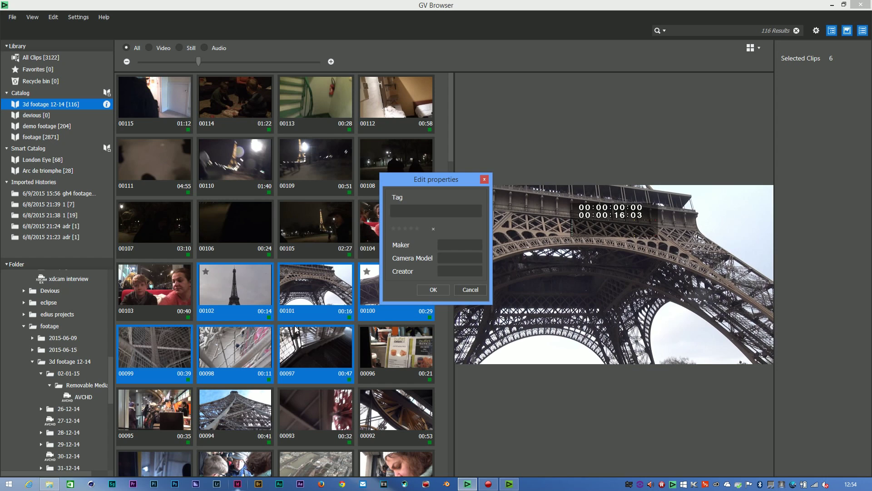
key("Escape")
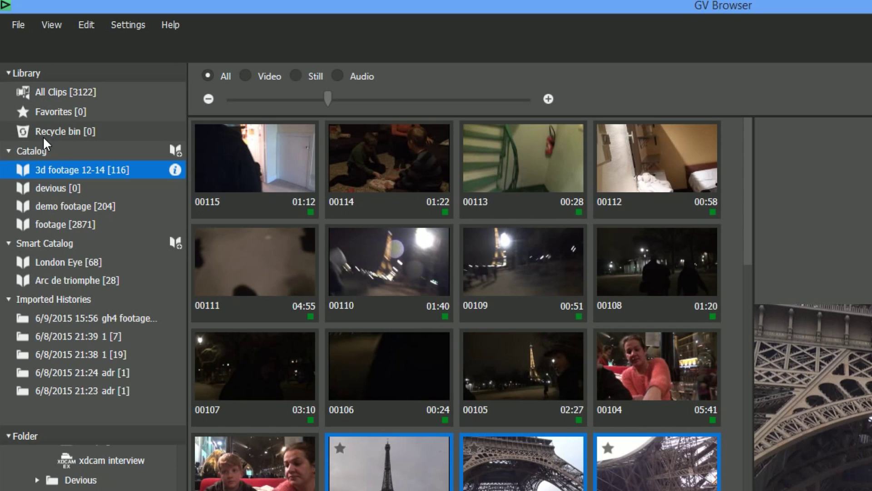
Look through All Clips and the 3d footage 12-14, devious and demo footage catalogs.
left_click(61, 94)
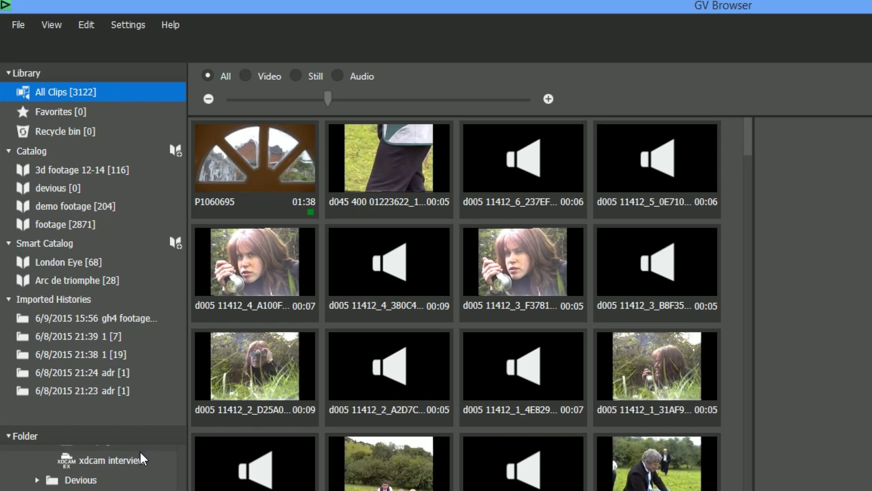
left_click(38, 167)
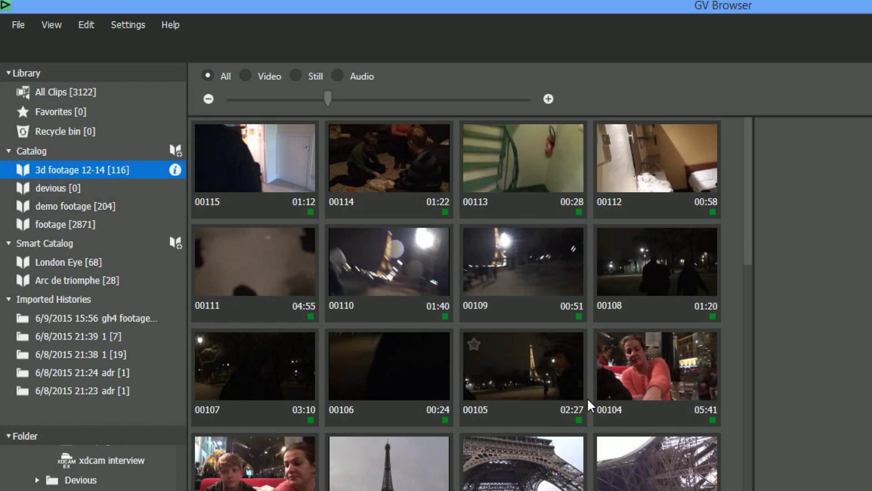
left_click(48, 186)
left_click(79, 205)
scroll(455, 304, "down", 15)
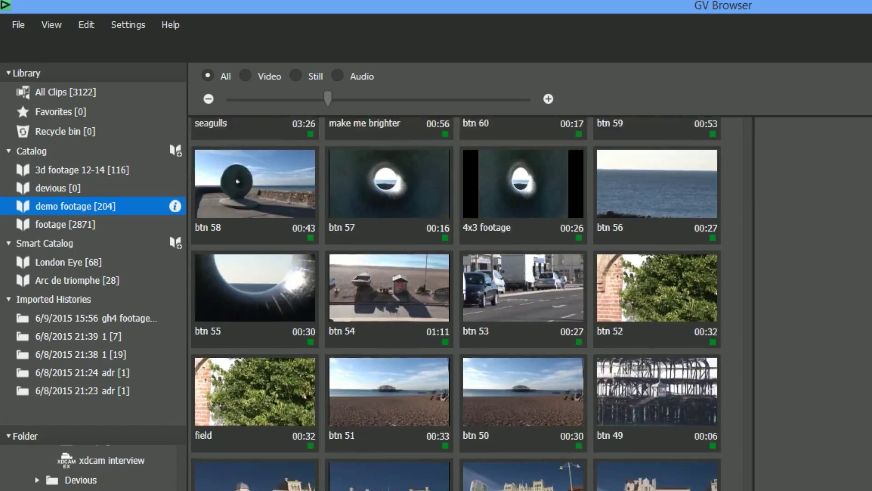
scroll(454, 304, "down", 10)
Mark EDIU0006_01 as a favourite and preview clips EDIU0005_01, 00082 and btn 38.
left_click(205, 201)
left_click(399, 227)
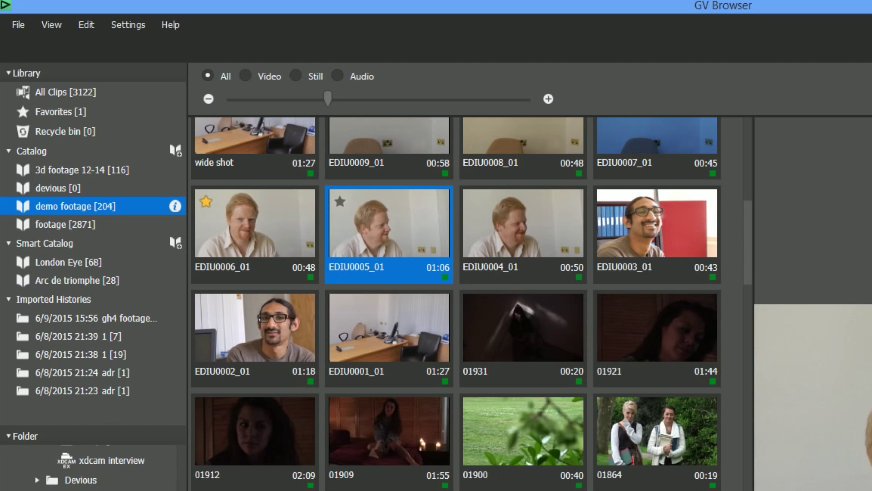
left_click_drag(750, 269, 750, 436)
left_click(559, 434)
left_click(666, 463)
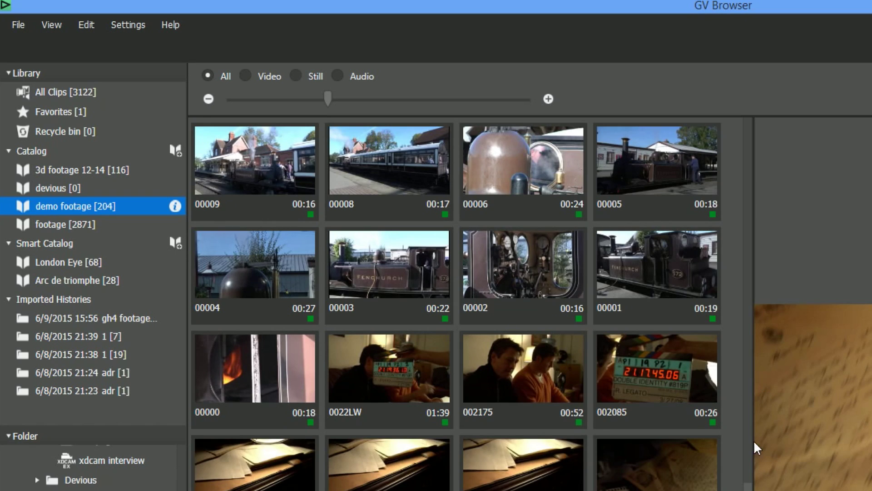
scroll(456, 304, "down", 15)
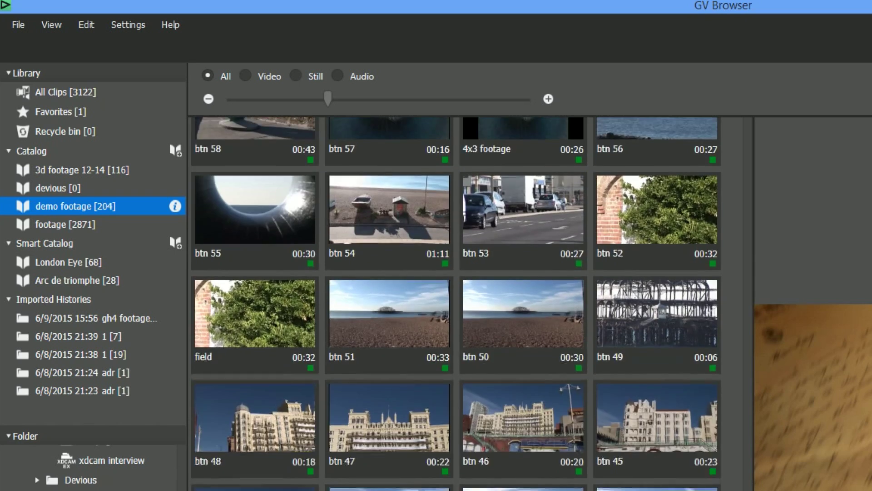
scroll(456, 304, "down", 3)
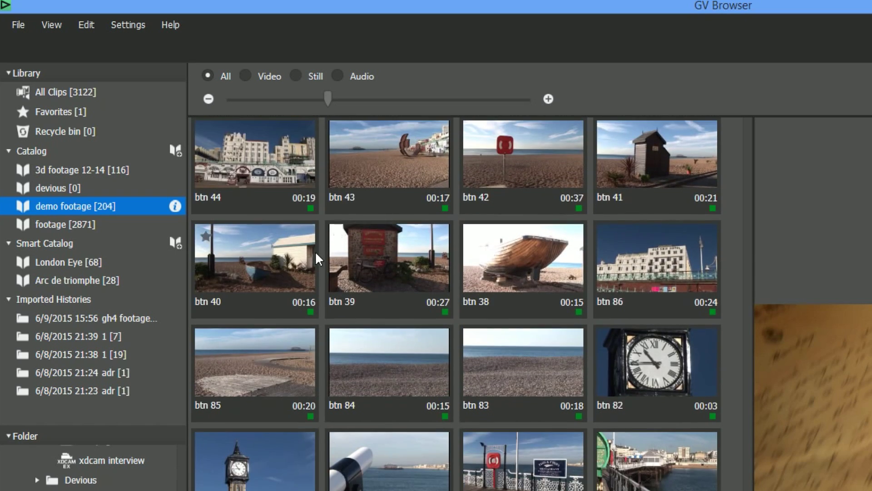
left_click(522, 259)
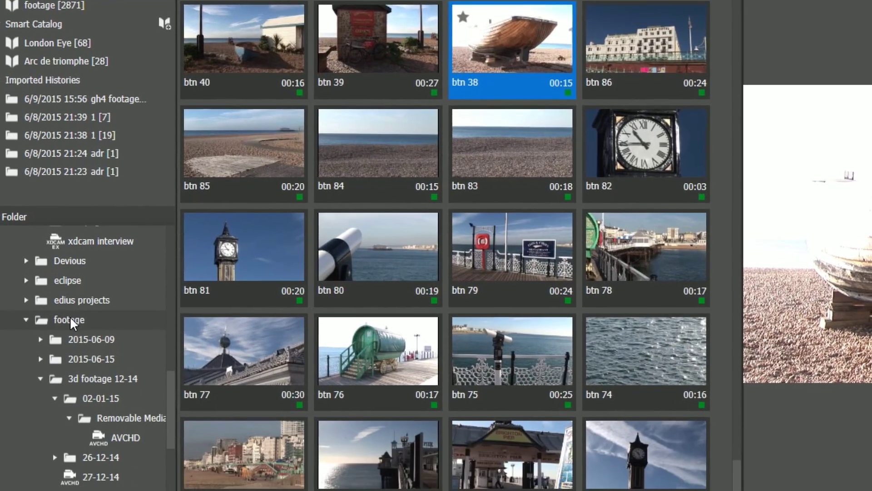
Open the footage folder's options and close them without choosing anything.
right_click(65, 294)
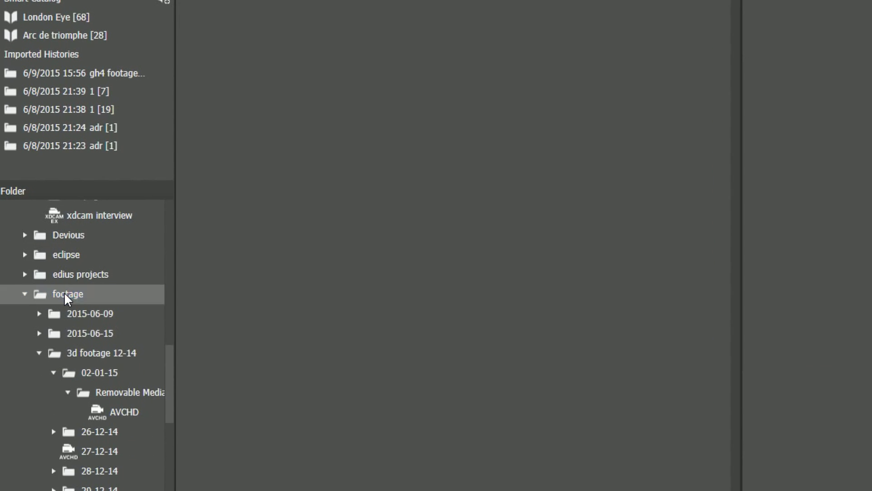
mouse_move(113, 327)
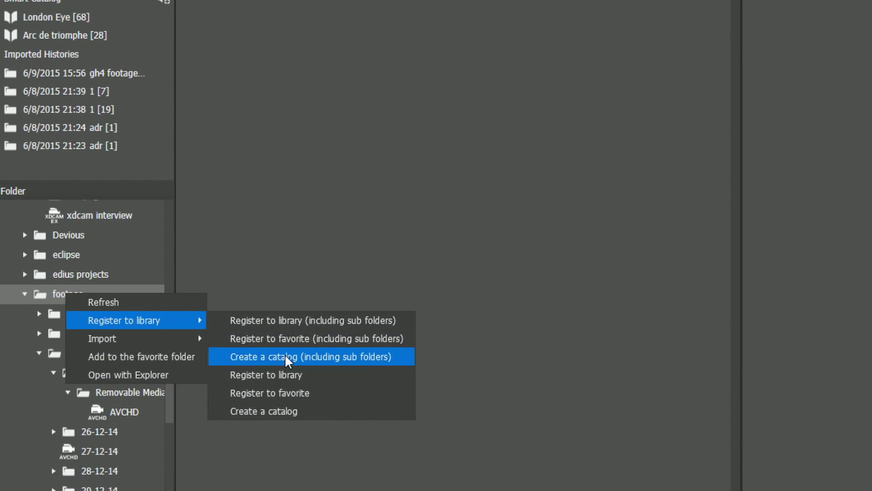
key("Escape")
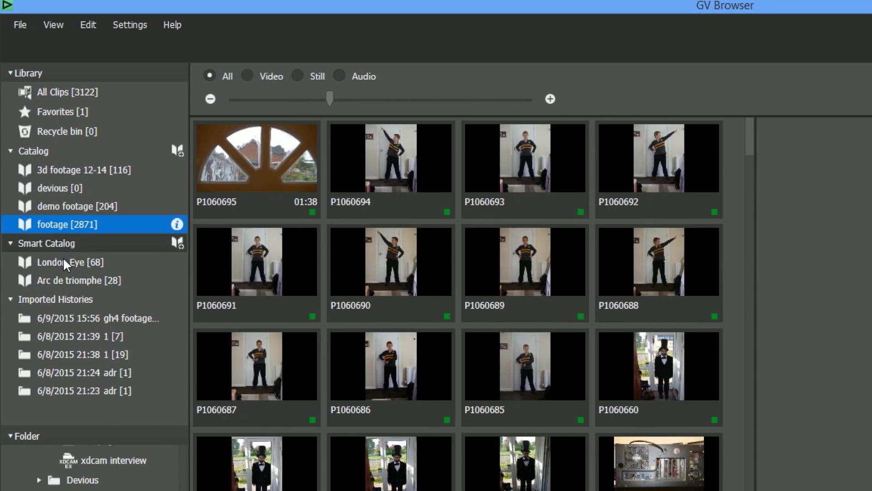
Create an 'Eiffel Tower' smart catalog filtered on the Eifell tower tag and show it in the list.
left_click(51, 241)
left_click(51, 241)
left_click(177, 244)
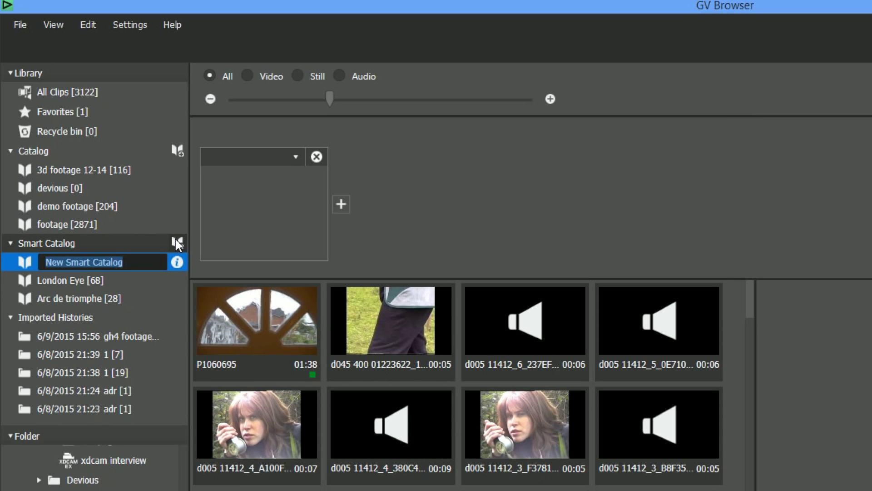
left_click(296, 157)
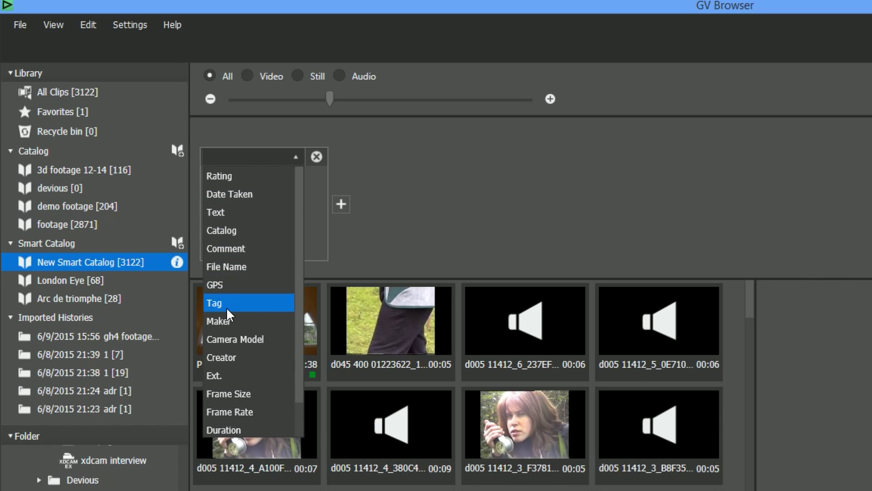
left_click(214, 305)
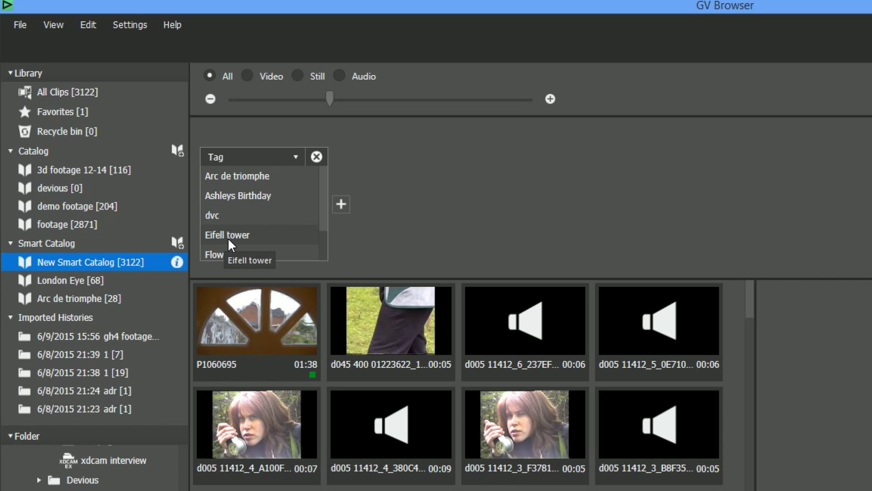
left_click(232, 240)
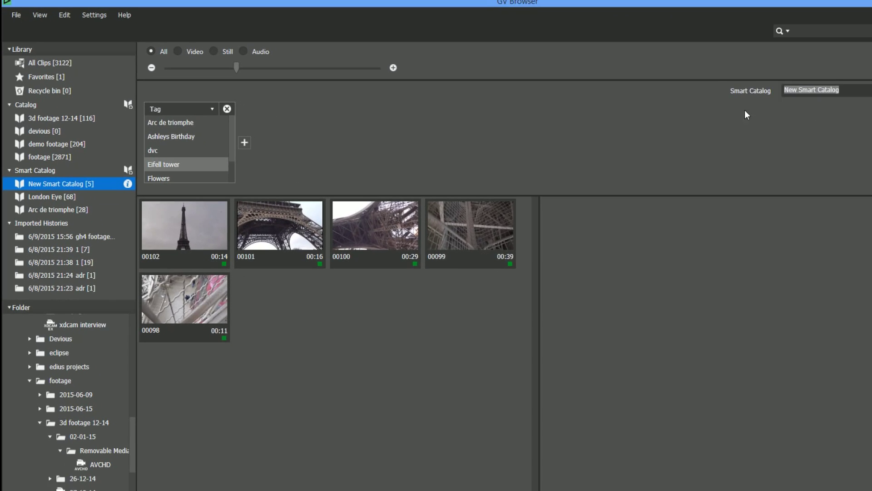
type("Eiffel Tower")
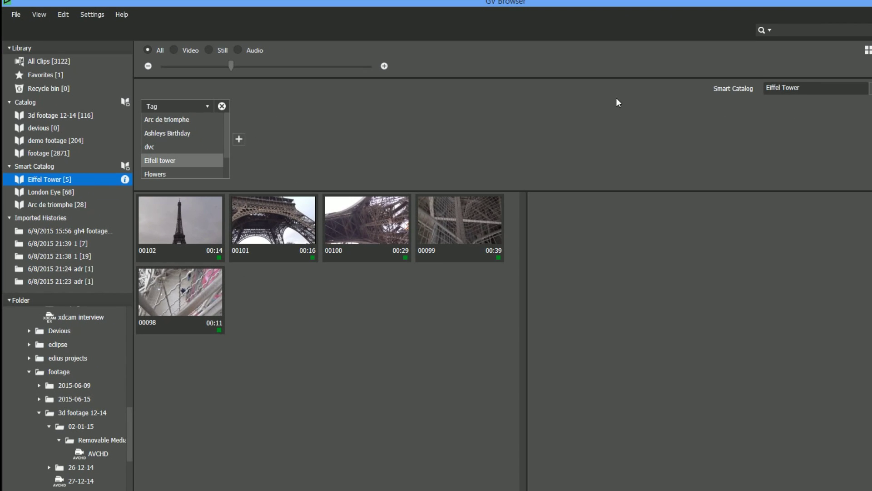
left_click(44, 167)
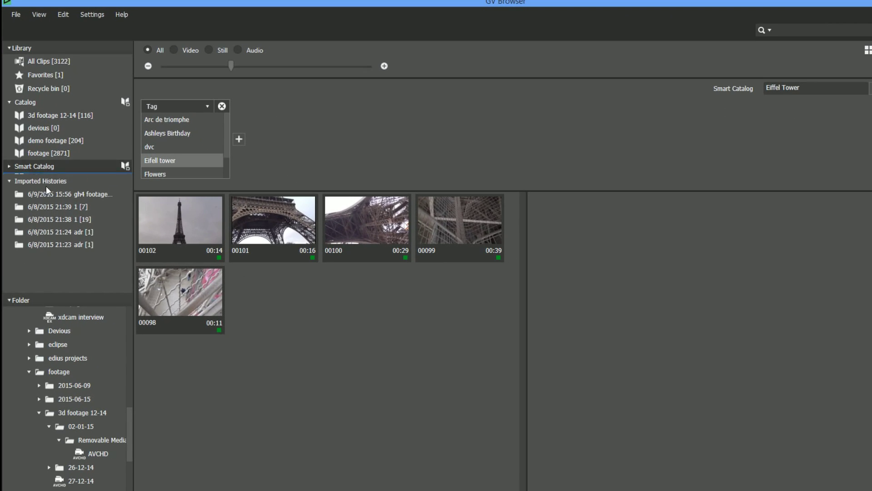
left_click(17, 169)
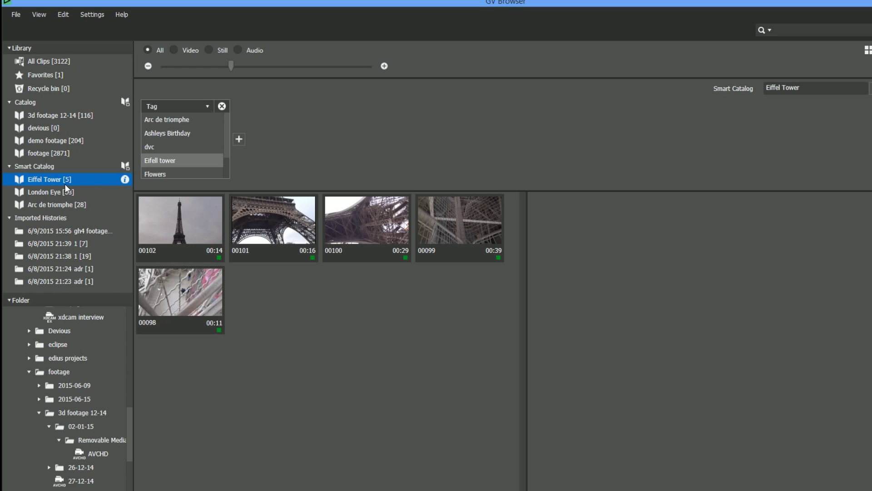
Tag clips 00064–00071 in the 3d footage 12-14 catalog as Eifell tower, then view the Eiffel Tower smart catalog.
left_click(45, 116)
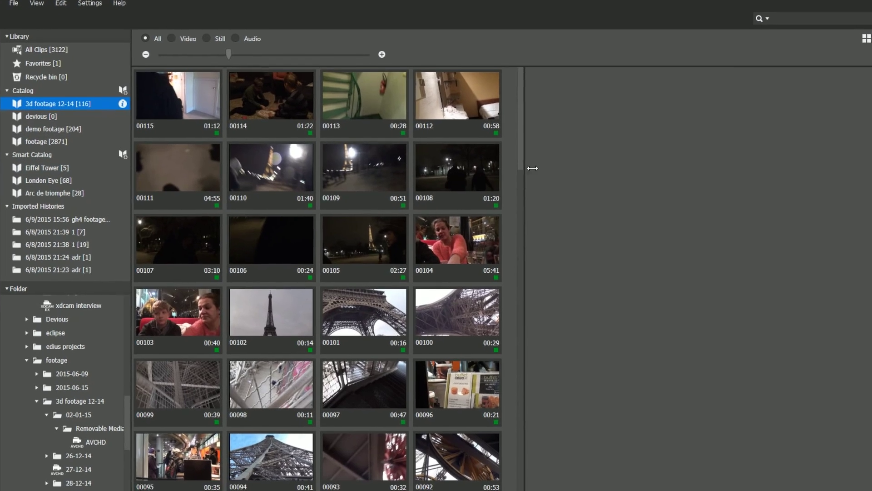
left_click_drag(521, 169, 523, 277)
right_click(454, 397)
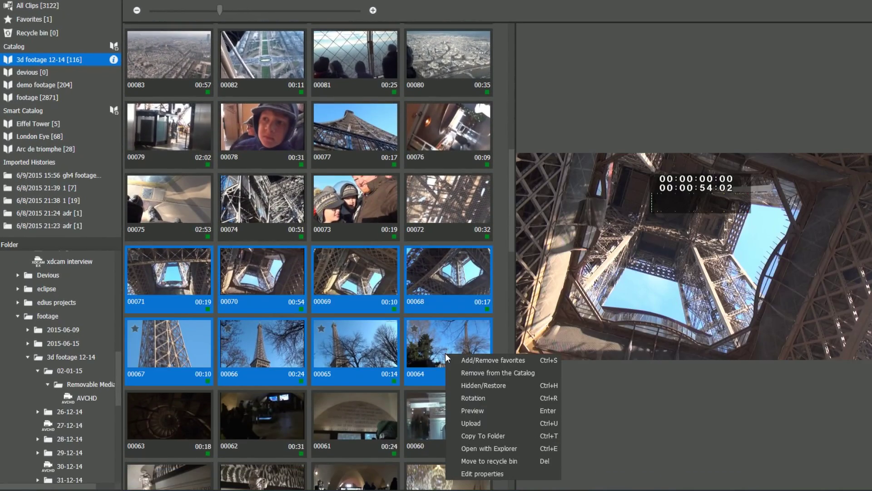
right_click(476, 467)
left_click(508, 459)
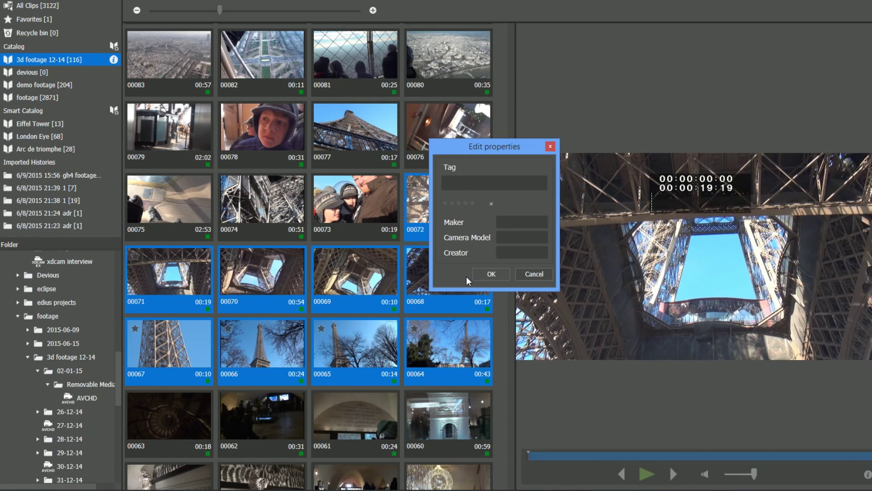
type("ei")
key("BackSpace")
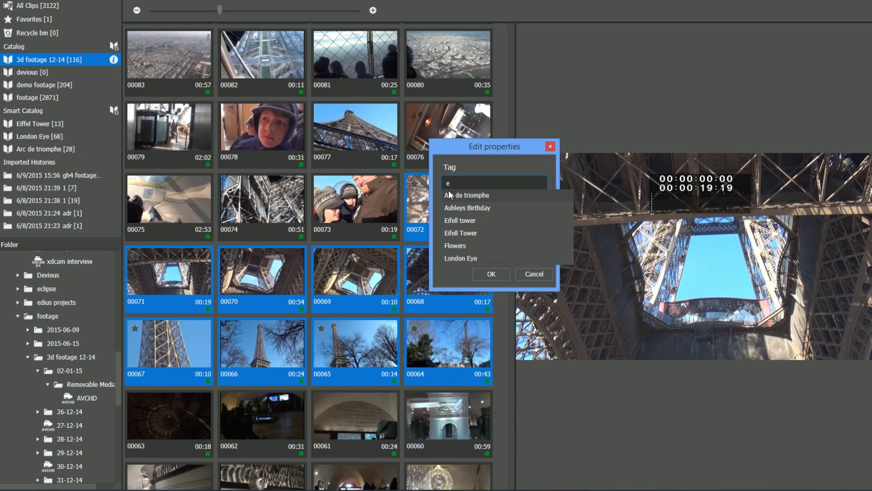
left_click(461, 220)
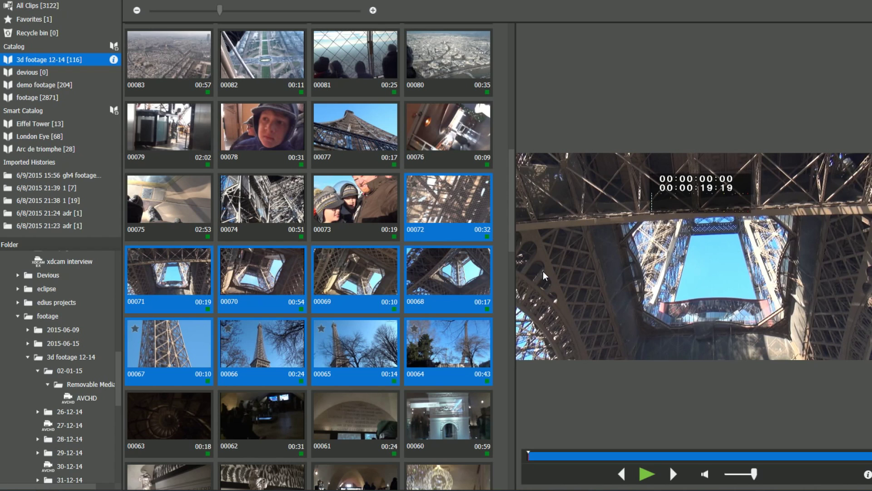
left_click(31, 124)
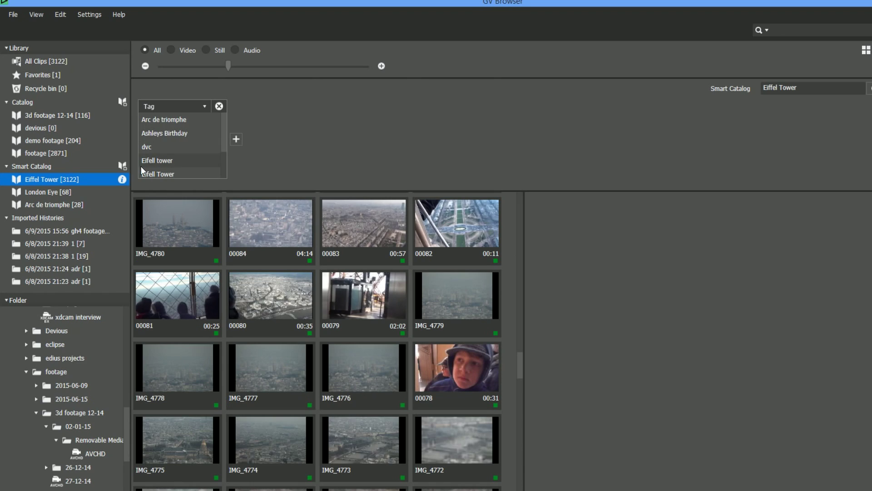
Filter by the Eiffel Tower and Arc de triomphe tags, adding a camera model condition that excludes Unknown.
left_click(147, 160)
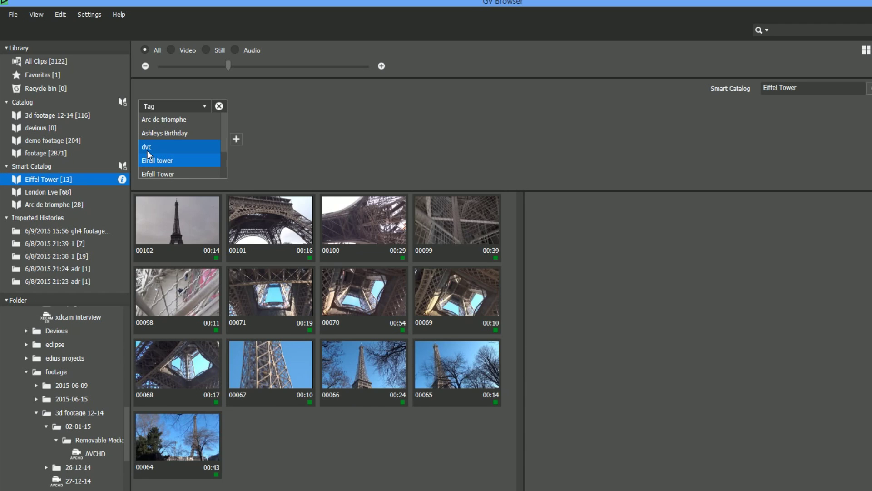
left_click(170, 120, "ctrl")
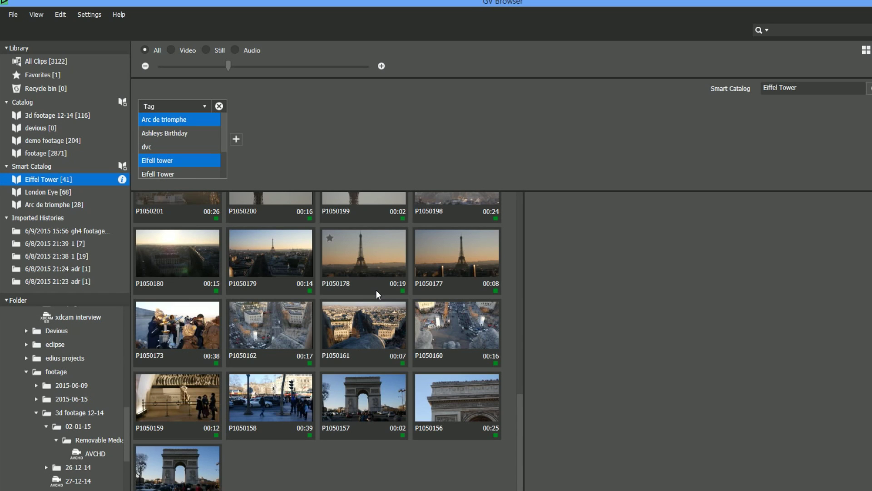
left_click(196, 108)
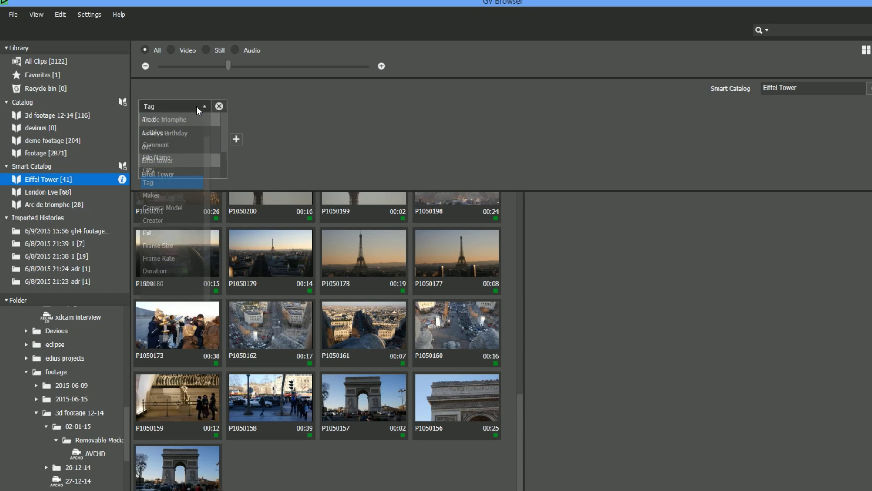
left_click(236, 139)
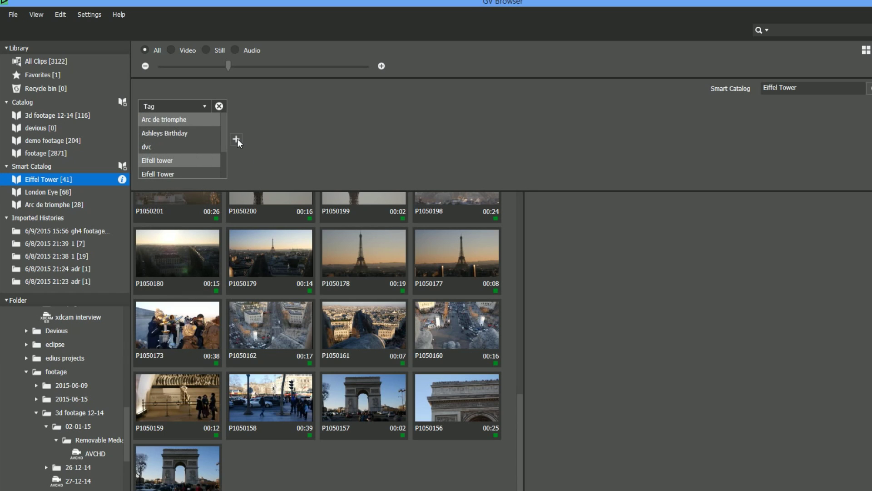
left_click(236, 139)
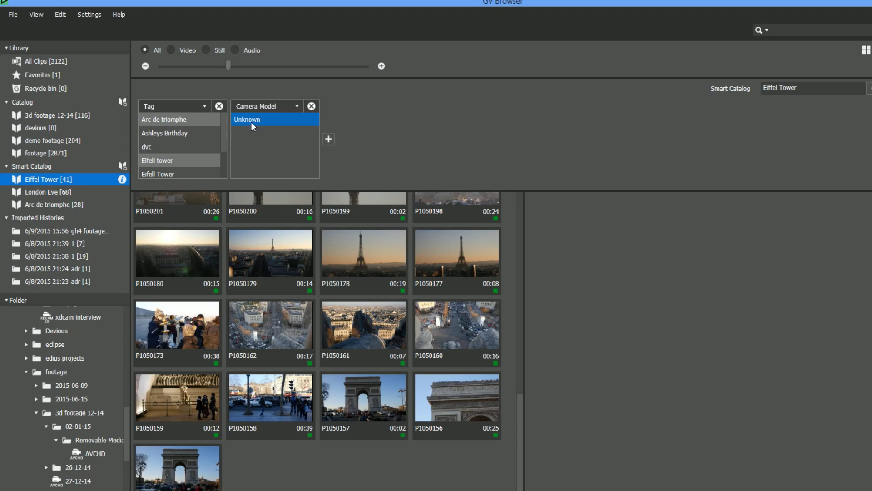
left_click(260, 117)
Set camera model GH4 on clips 00064–00072 in the 3d footage 12-14 catalog.
left_click(52, 116)
left_click(451, 279)
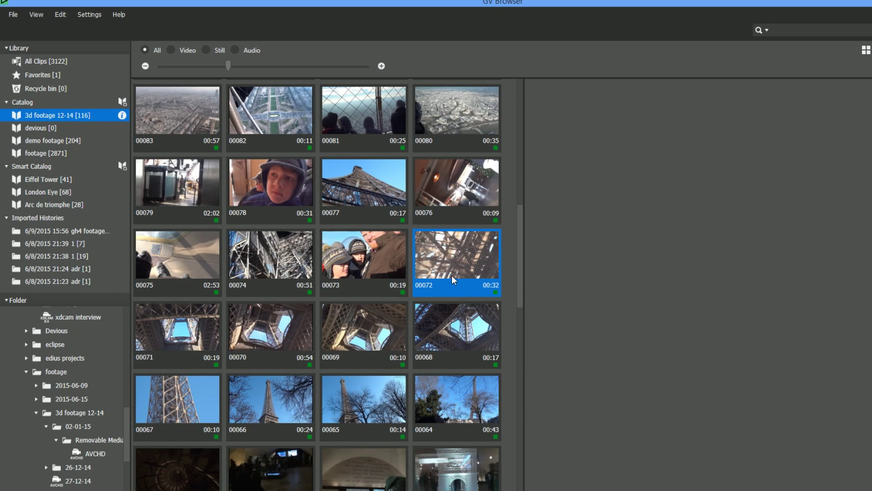
left_click(447, 400, "shift")
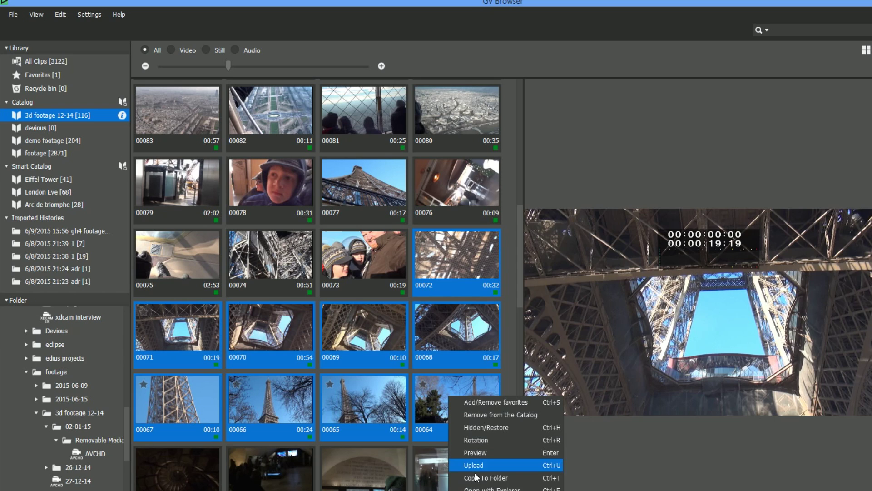
left_click(490, 489)
left_click(525, 291)
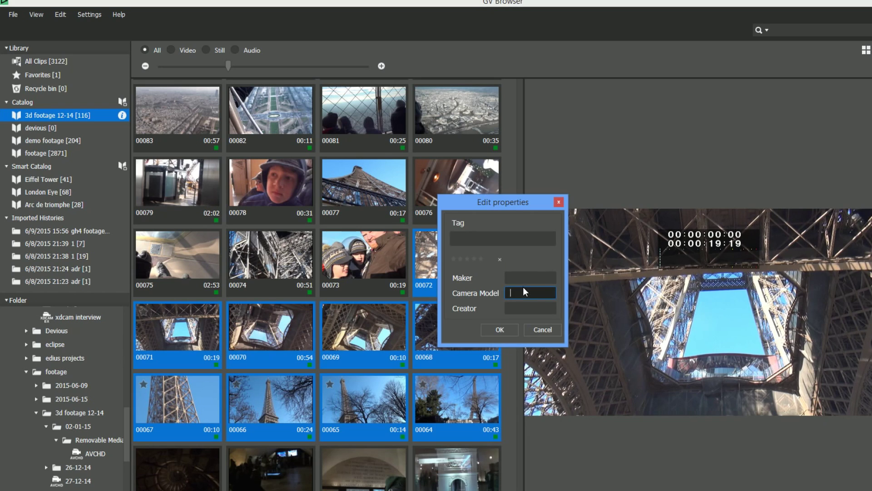
type("GH4")
key("Return")
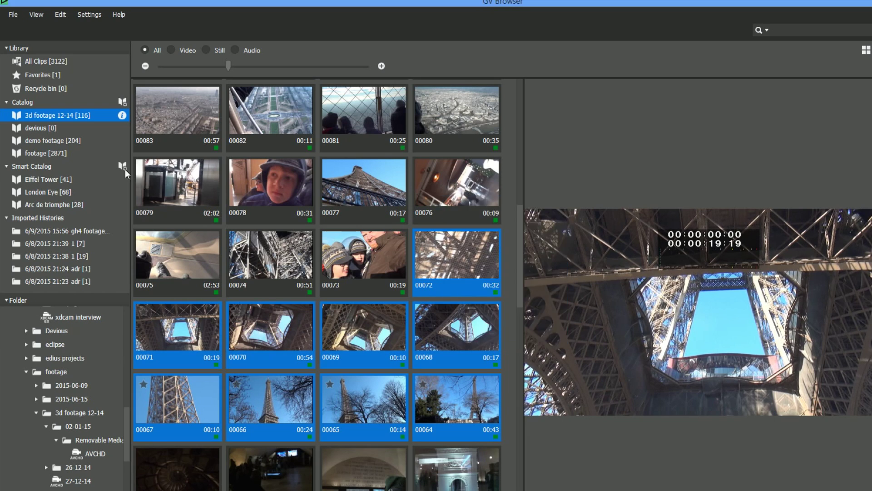
Edit the Eiffel Tower smart catalog to include only GH4 camera model clips.
left_click(39, 179)
right_click(39, 182)
left_click(155, 219)
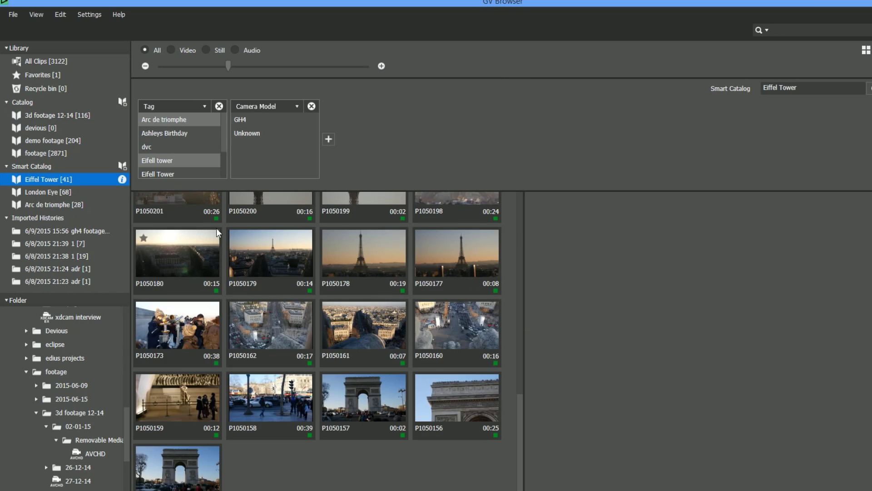
left_click(245, 120)
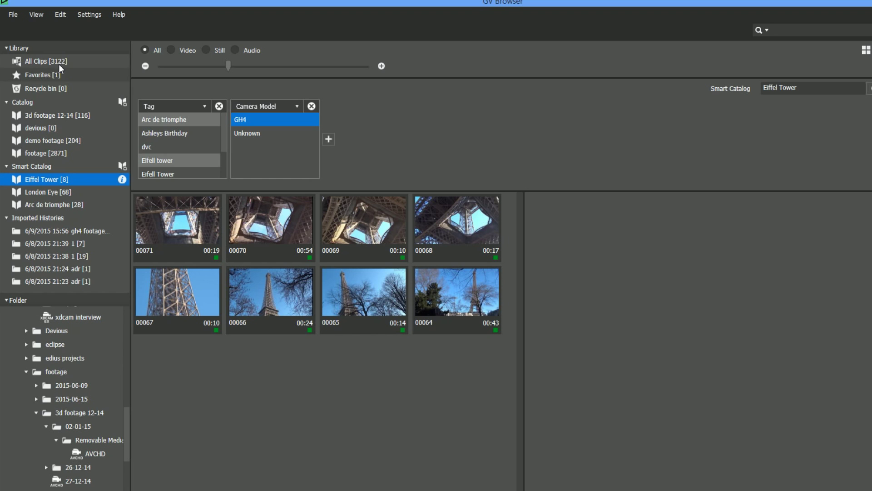
Show All Clips in a six-column grid and preview a few clips, including P1060693.
left_click(46, 61)
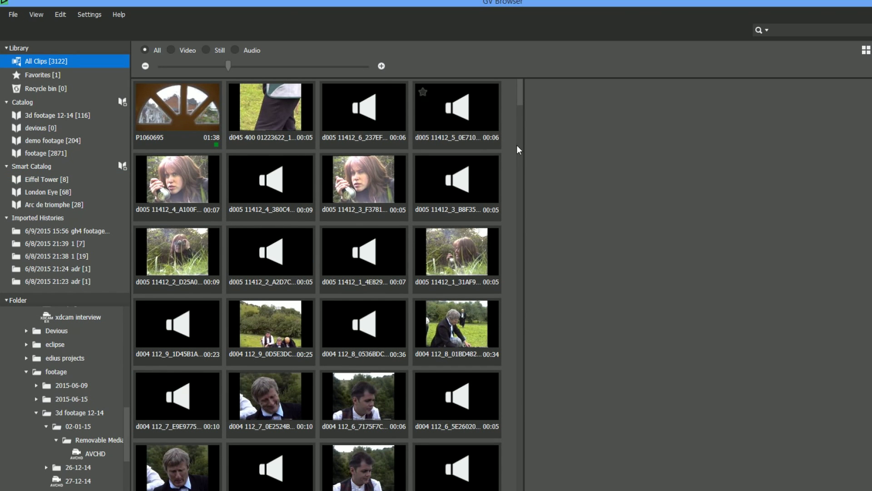
left_click_drag(527, 145, 765, 159)
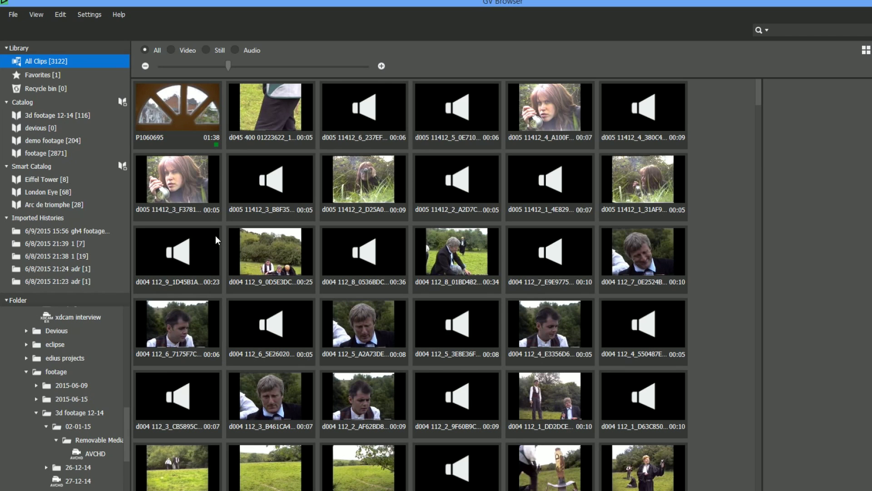
left_click(262, 120)
left_click(364, 125)
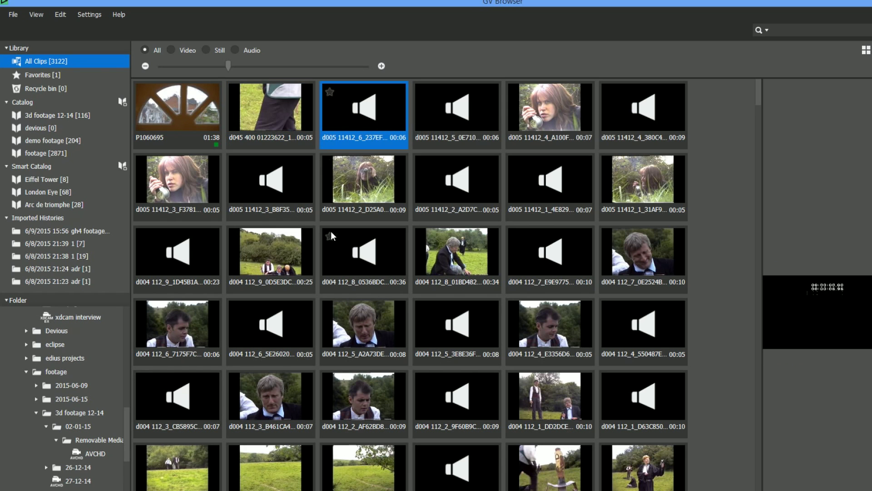
scroll(367, 125, "down", 3)
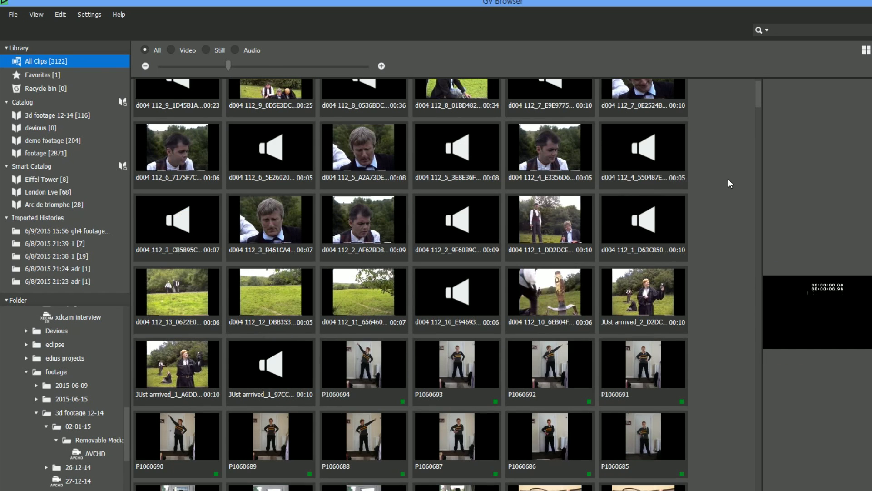
left_click(437, 370)
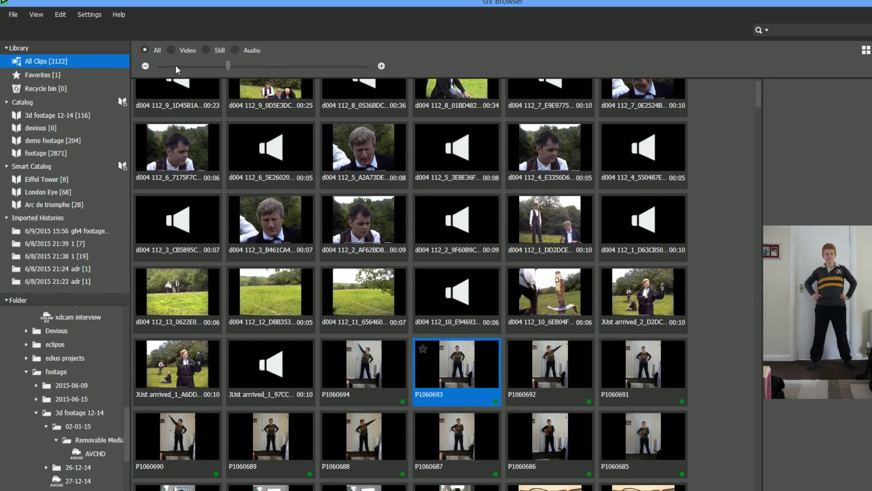
Try the Still and Audio filters, then filter to video only (797 results).
left_click(172, 50)
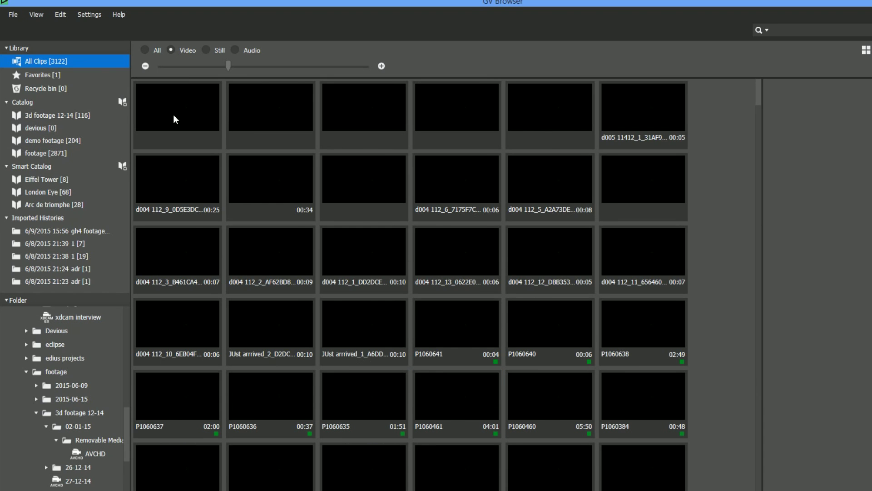
left_click(207, 50)
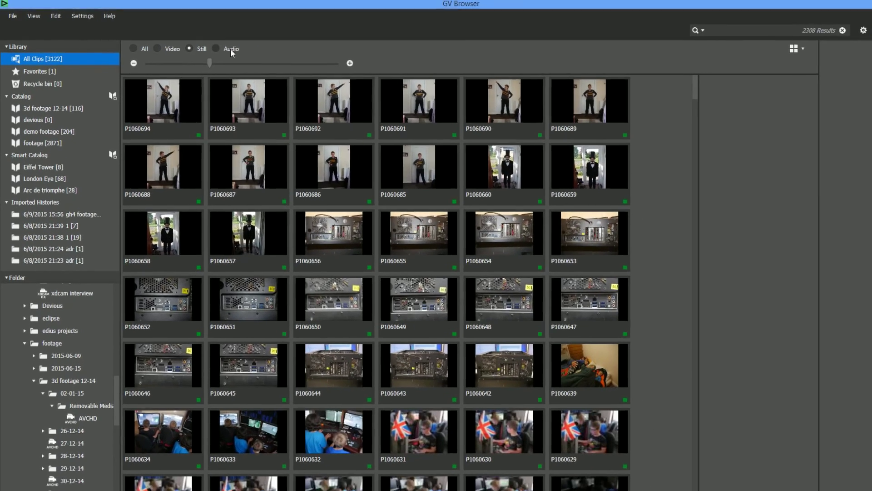
left_click(235, 50)
left_click(151, 48)
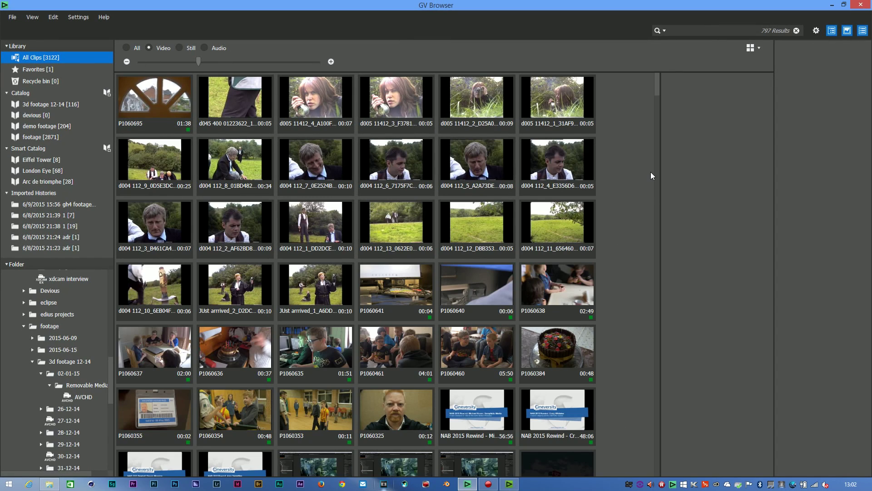
Switch to Details view and sort the clip list by file path, then by duration.
left_click(758, 49)
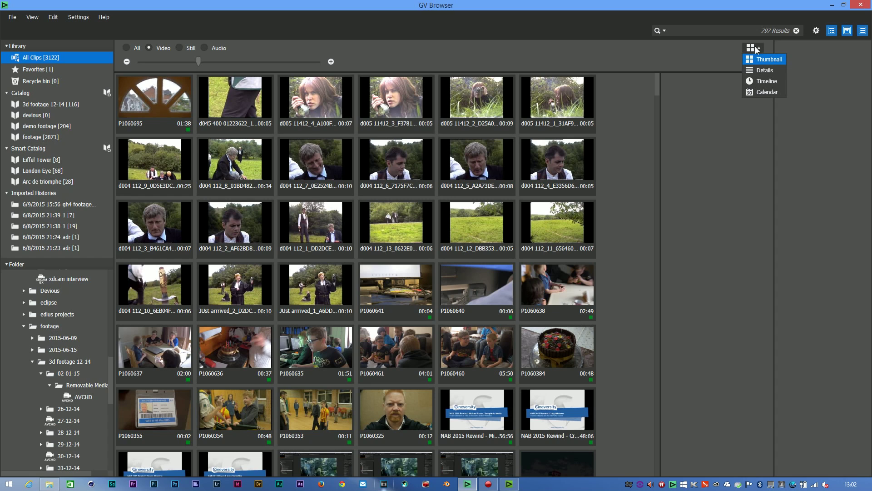
left_click(754, 73)
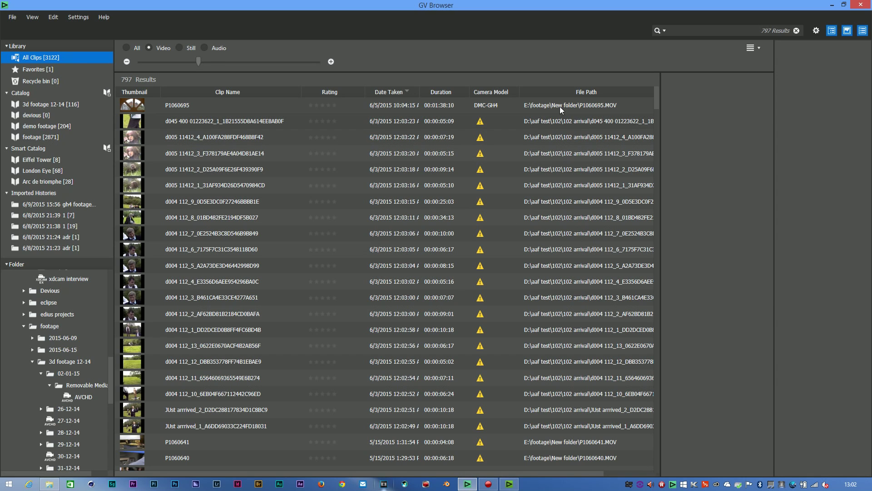
left_click(590, 93)
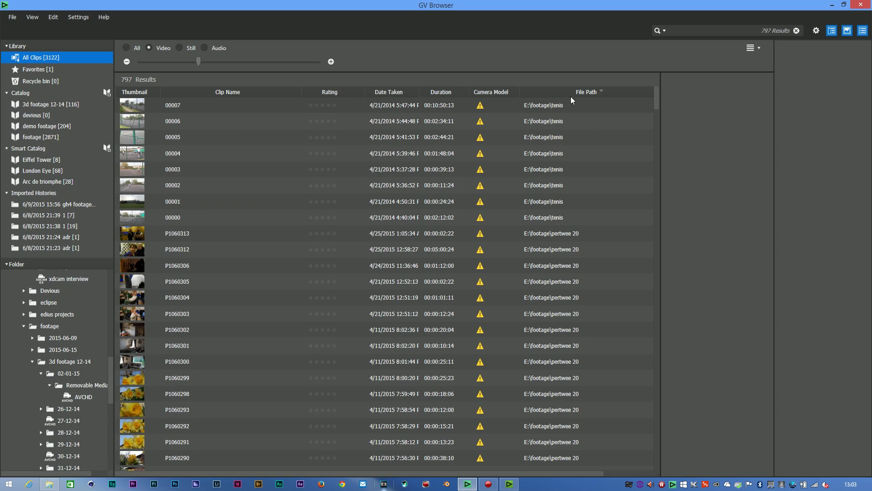
left_click(444, 94)
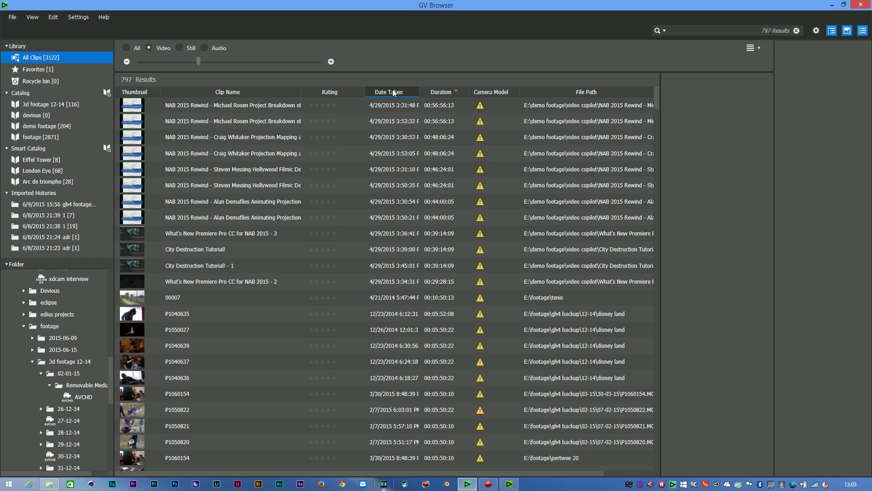
left_click(754, 48)
Group the 797 clips by capture date in Timeline view, then switch to Calendar view.
left_click(760, 82)
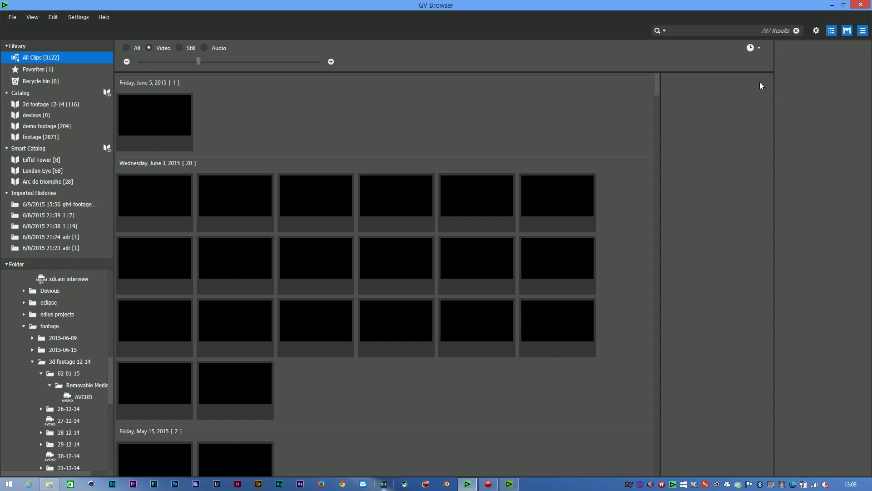
left_click(753, 47)
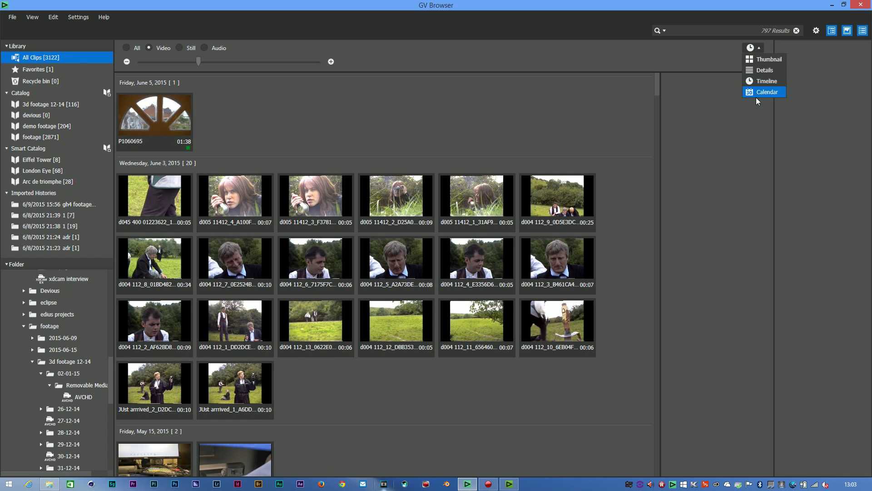
left_click(767, 92)
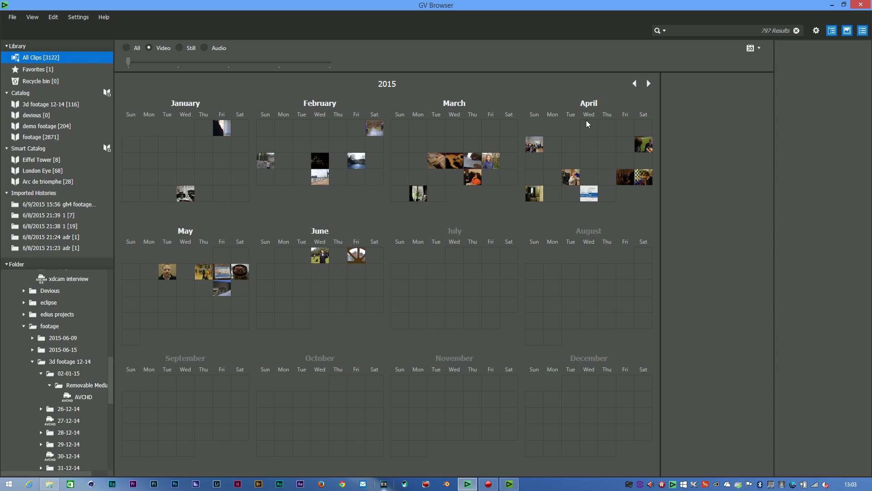
left_click(635, 83)
double_click(553, 449)
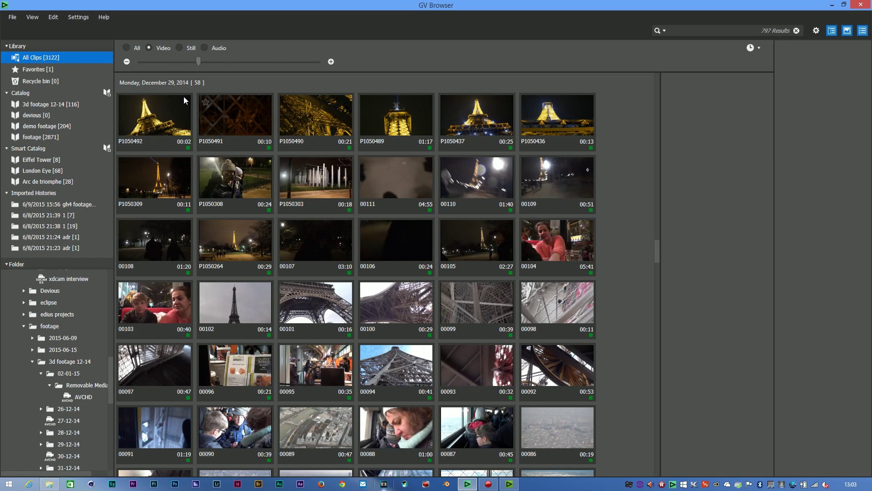
left_click(755, 48)
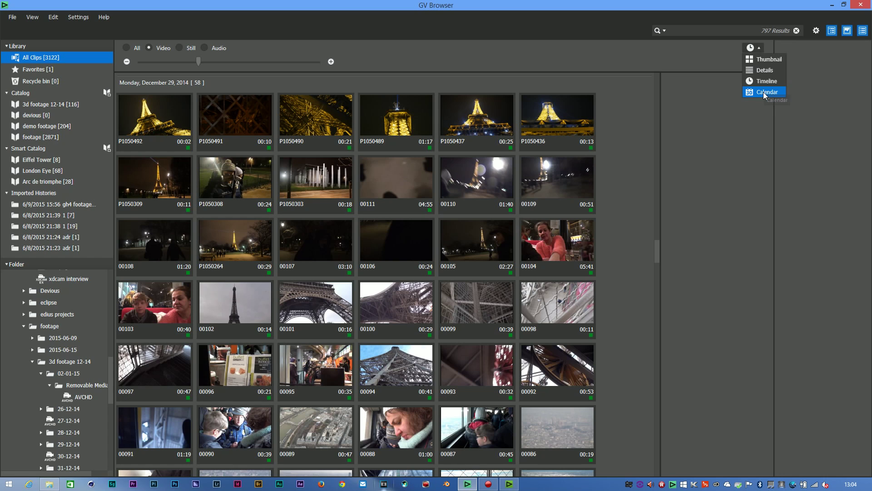
left_click(764, 92)
left_click(755, 48)
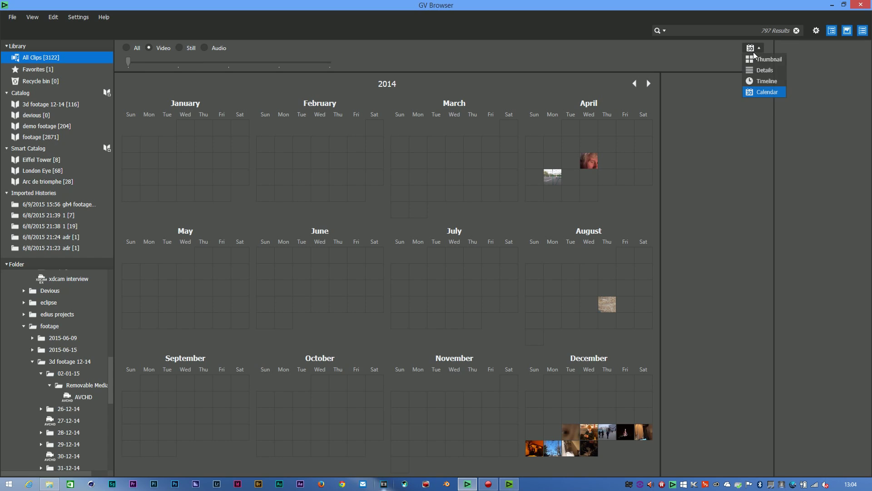
left_click(766, 81)
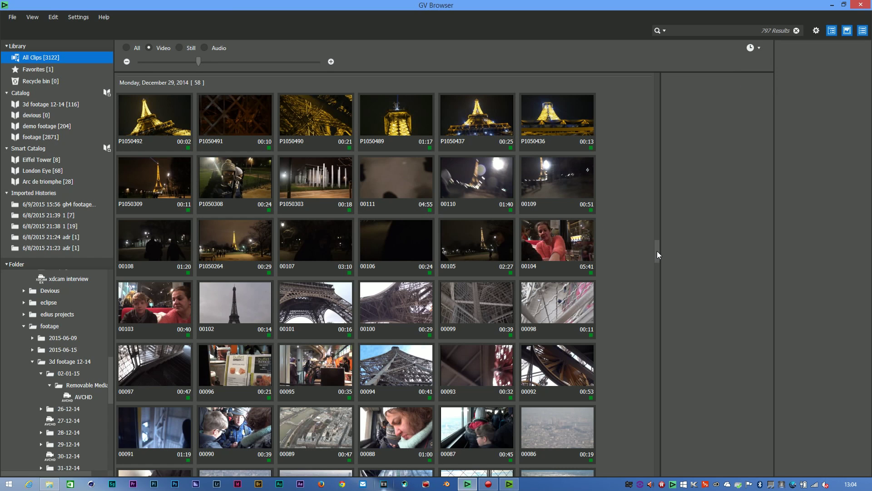
left_click_drag(657, 251, 661, 243)
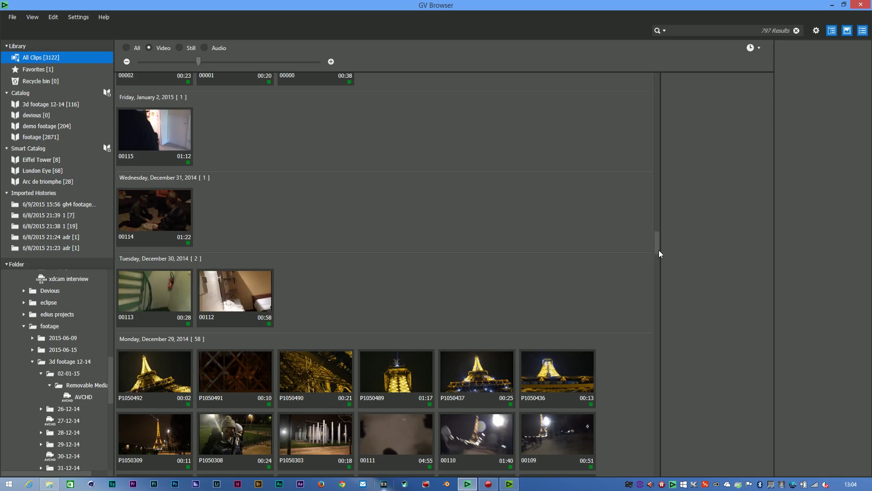
left_click_drag(658, 250, 88, 57)
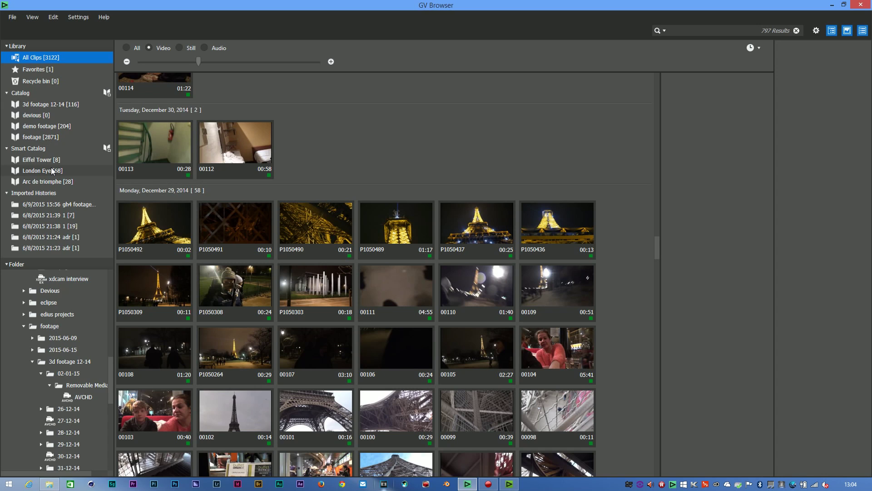
Display museum clip P1060173 in the preview beside the Clip Information panel.
mouse_move(178, 123)
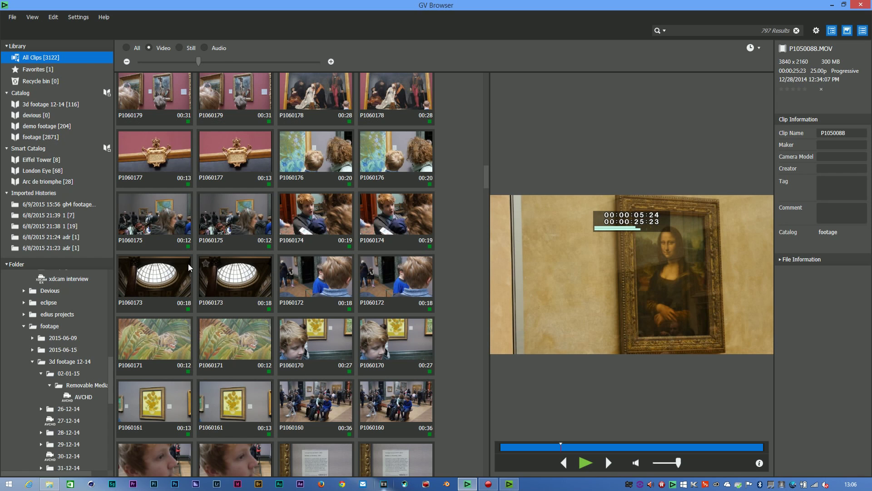
Load clip P1060173 into the preview player and play it through.
key("Down")
left_click(584, 463)
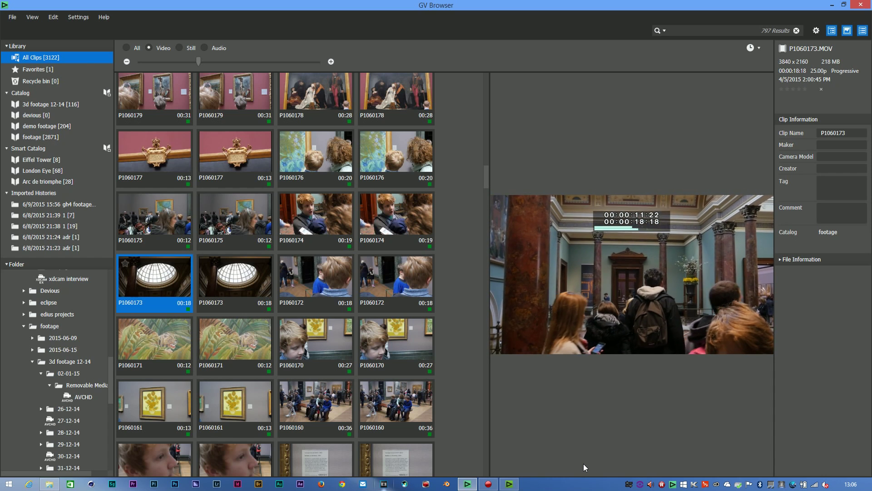
mouse_move(568, 419)
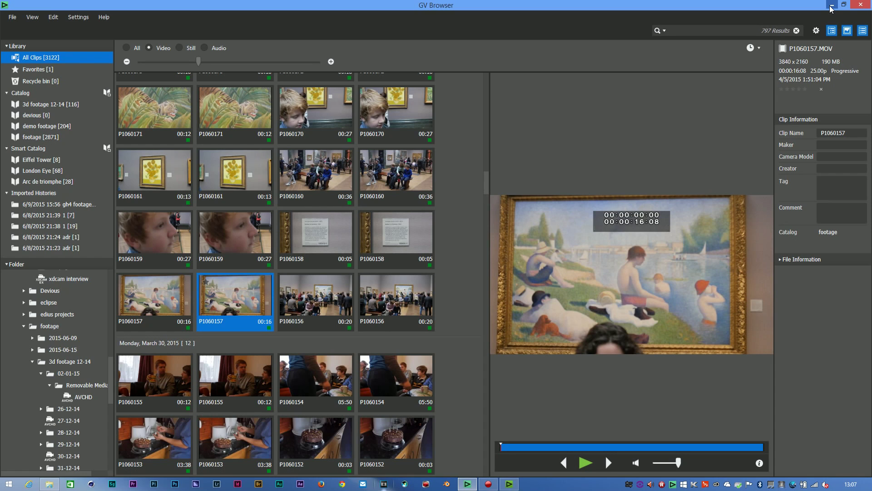
Return to EDIUS's Source Browser and look through its P2, XF, XDCAM EX and Removable Media folders.
left_click(832, 6)
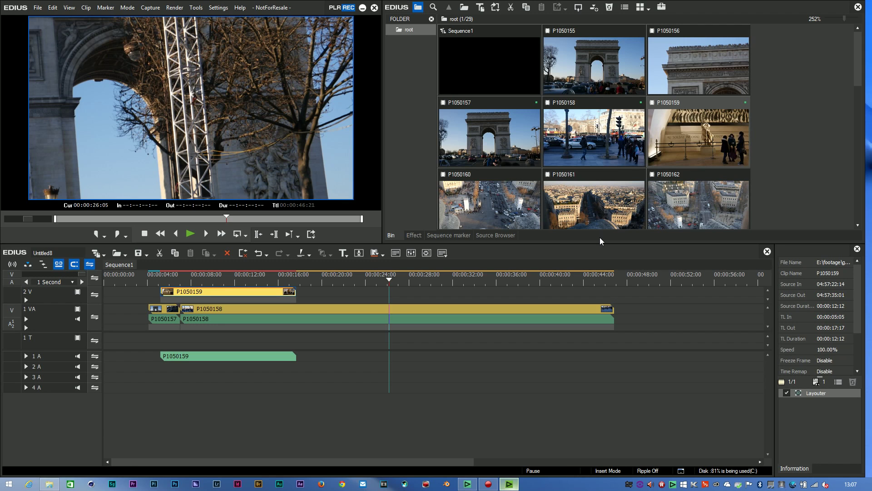
left_click(496, 234)
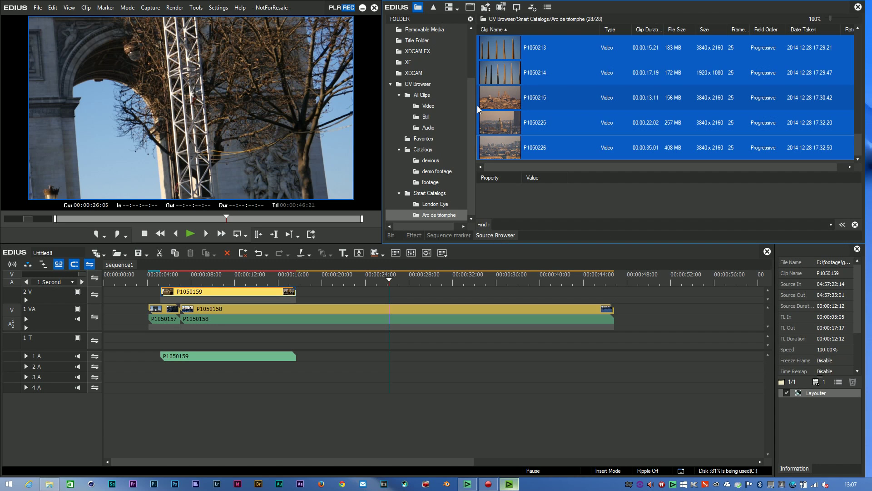
left_click(391, 85)
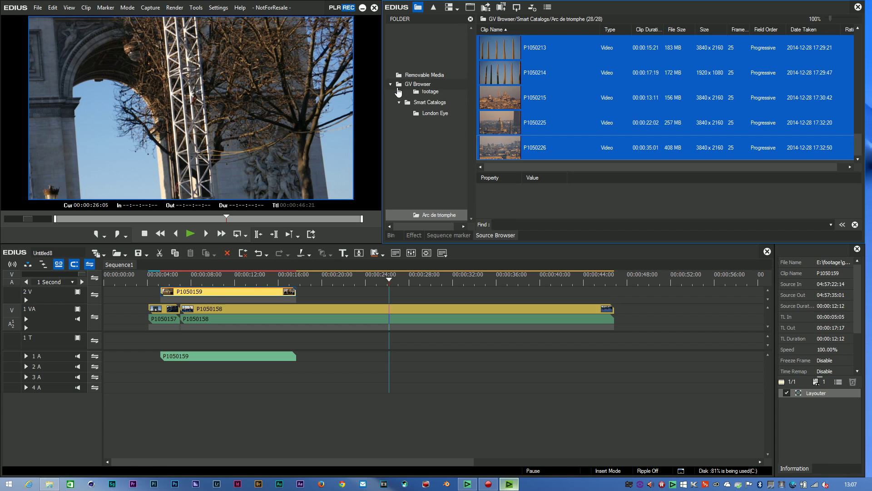
left_click(414, 84)
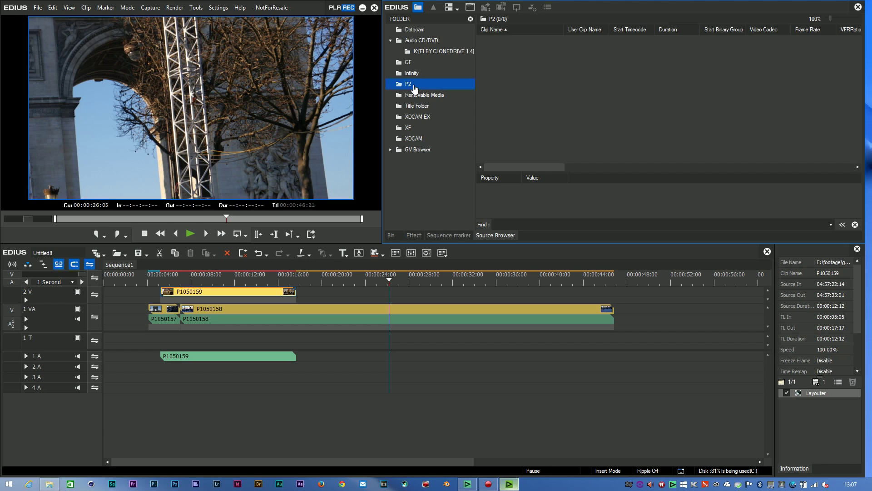
left_click(418, 149)
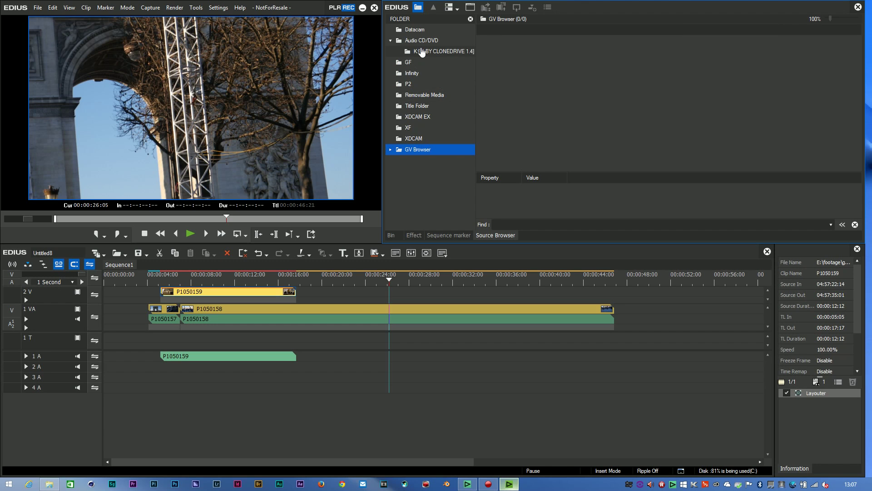
left_click(423, 128)
left_click(425, 117)
left_click(427, 96)
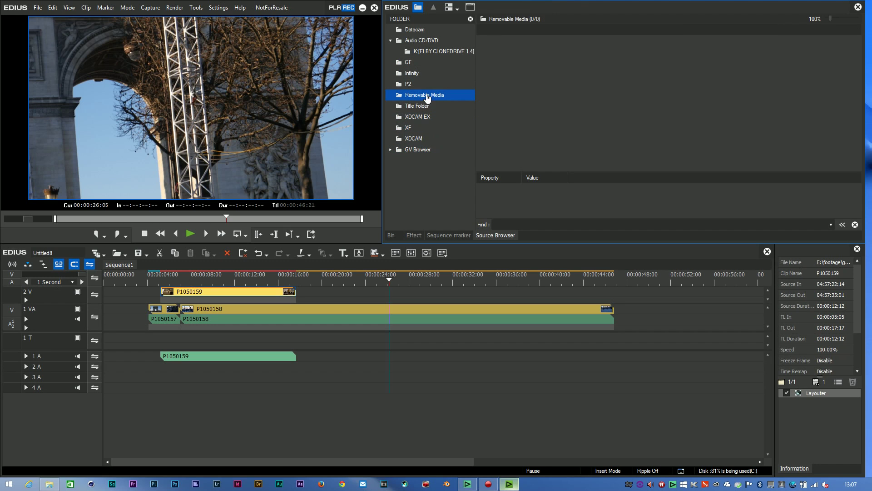
left_click(436, 51)
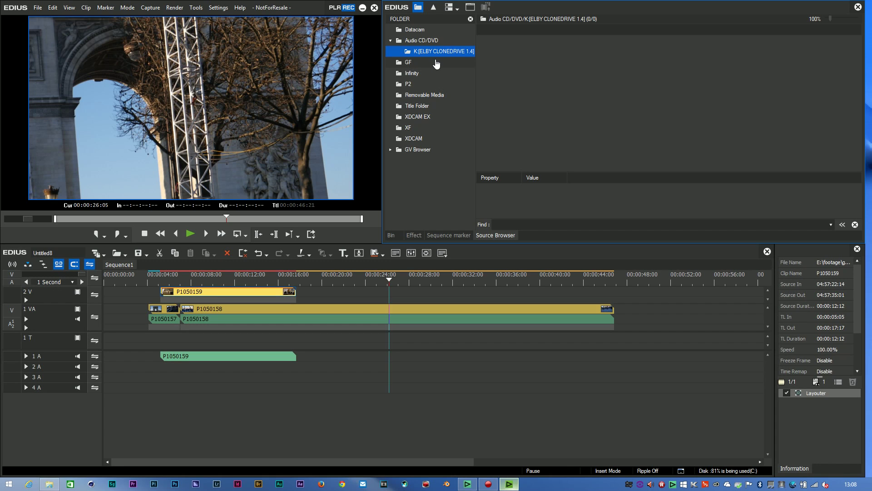
Expand GV Browser and open its Catalogs and Smart Catalogs folders.
left_click(434, 150)
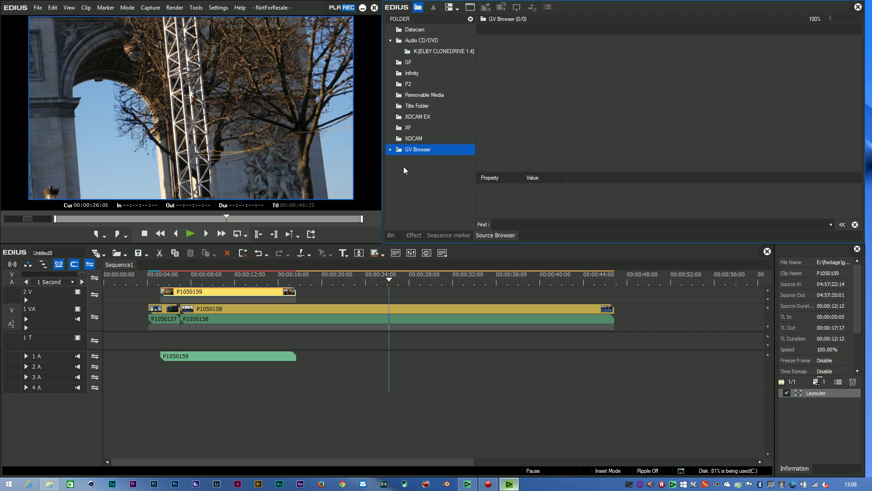
left_click(390, 150)
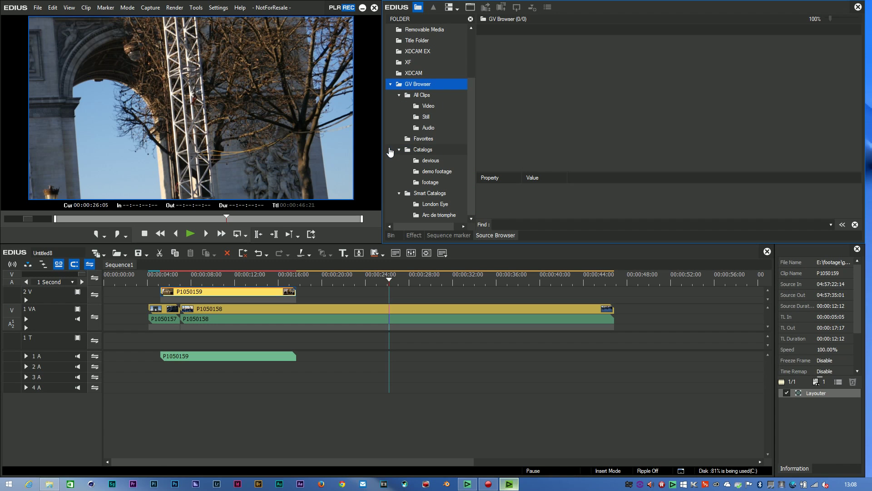
left_click(427, 152)
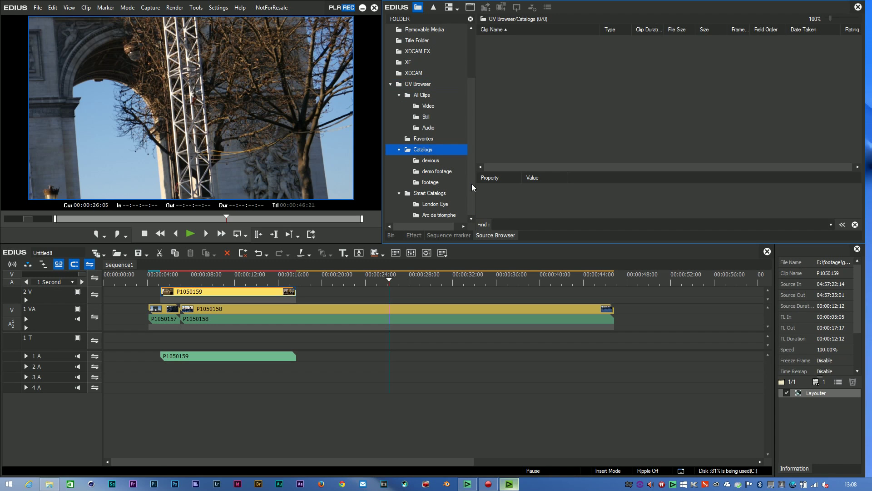
left_click(443, 194)
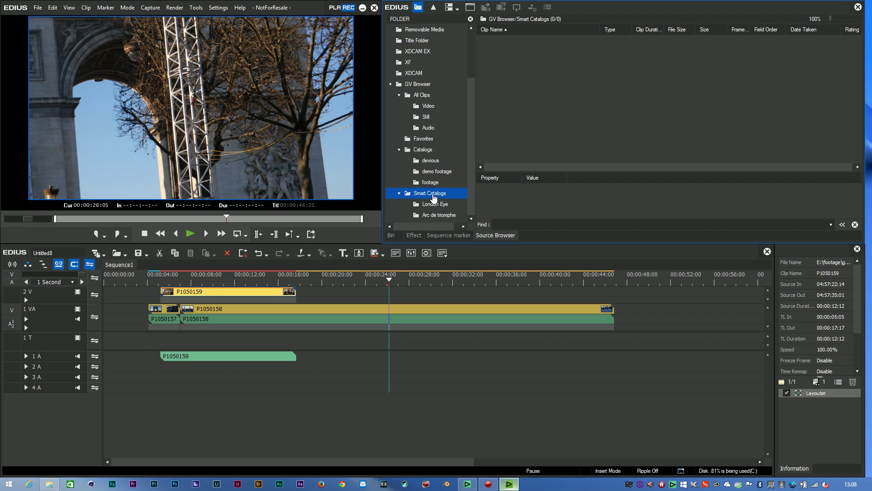
Refresh the Smart Catalogs folder so the new Eiffel Tower catalog is listed.
right_click(433, 197)
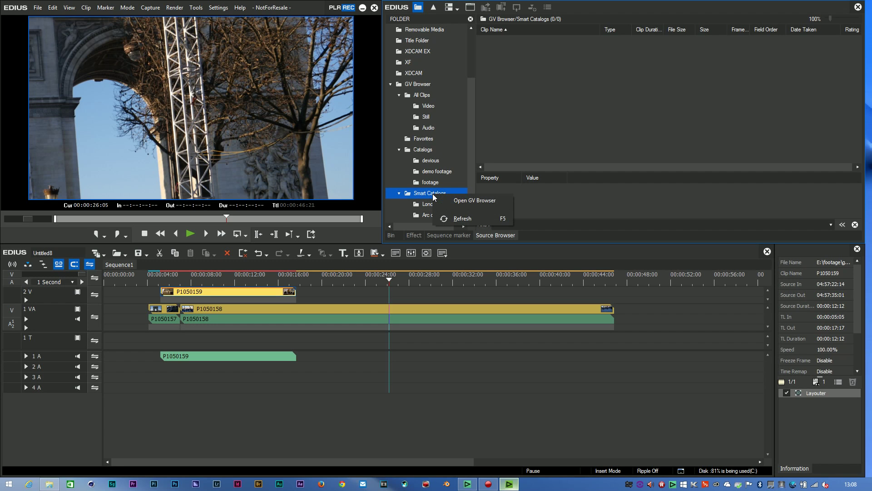
left_click(460, 220)
left_click_drag(472, 172, 476, 208)
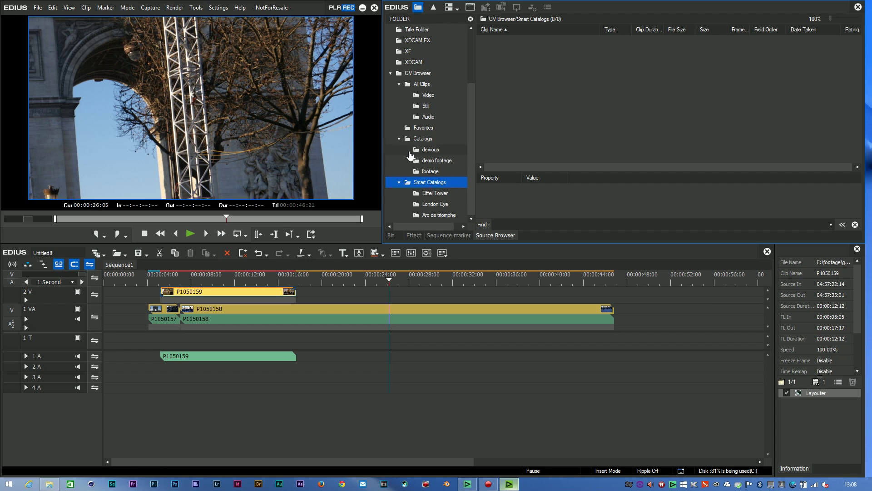
Open the Eiffel Tower catalog, select clips 00064–00068 and check their Add to Bin/Timeline actions.
left_click(419, 196)
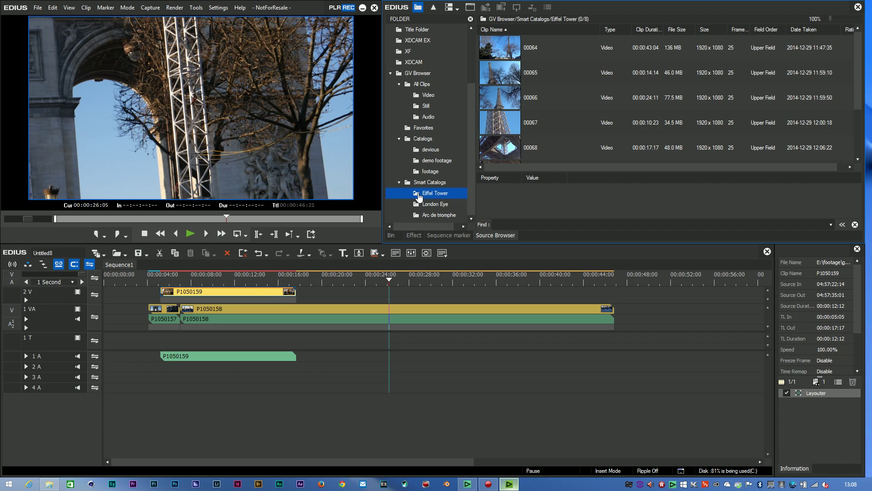
left_click(512, 126)
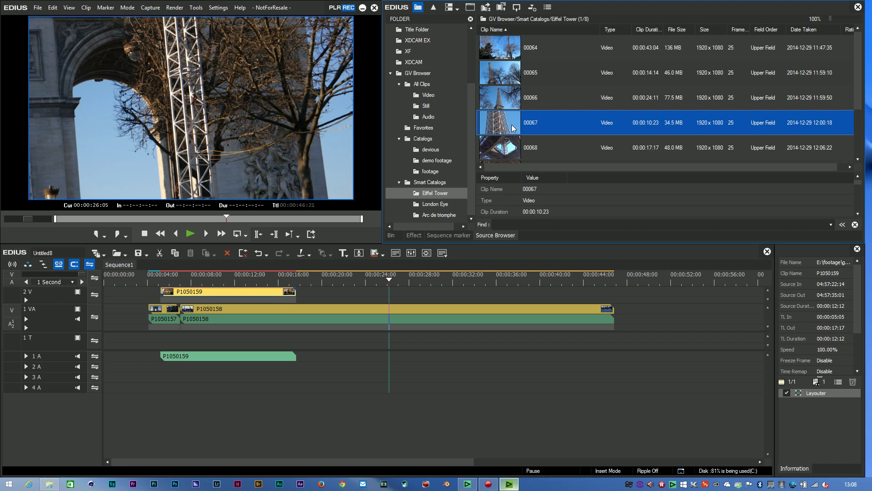
left_click(504, 50)
left_click(530, 151, "shift")
right_click(530, 151)
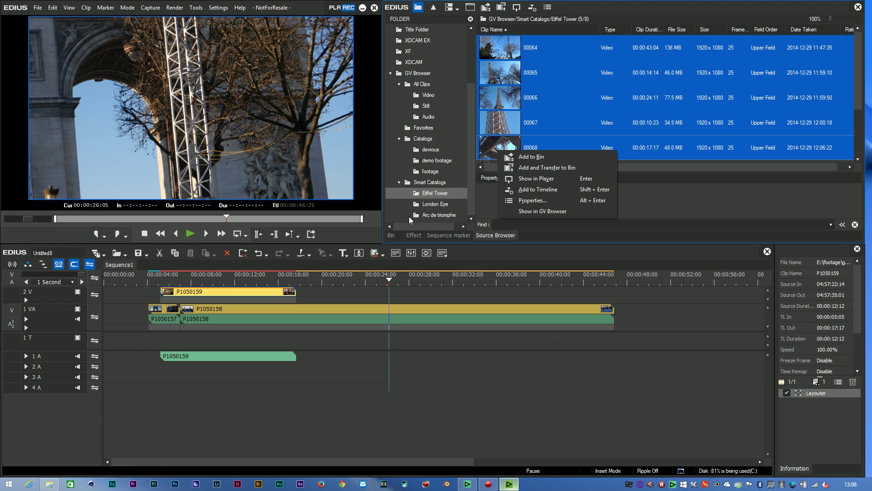
left_click(471, 155)
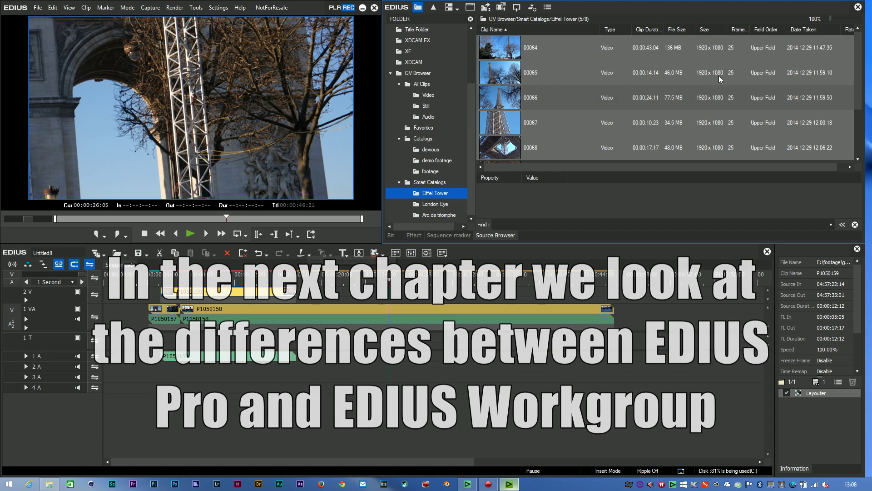
Cycle the view modes to thumbnails and enlarge the Eiffel Tower clip tiles to 375%.
left_click(448, 10)
left_click(447, 10)
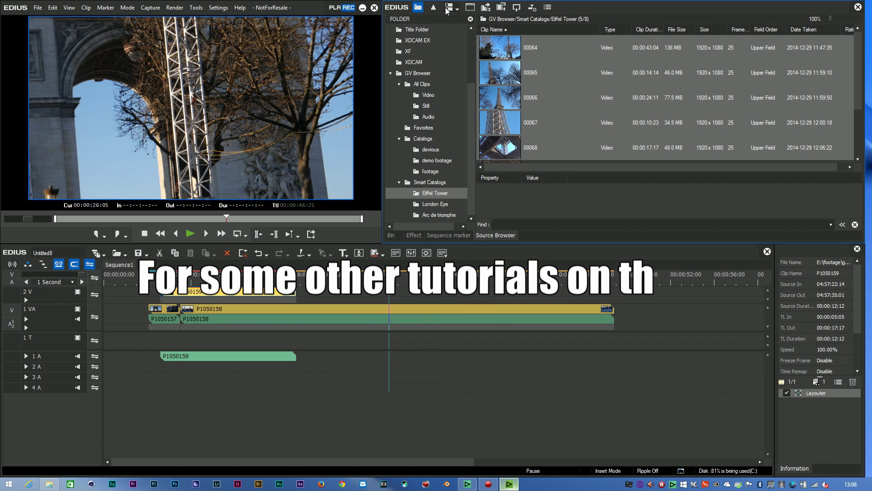
left_click(448, 10)
left_click(448, 10)
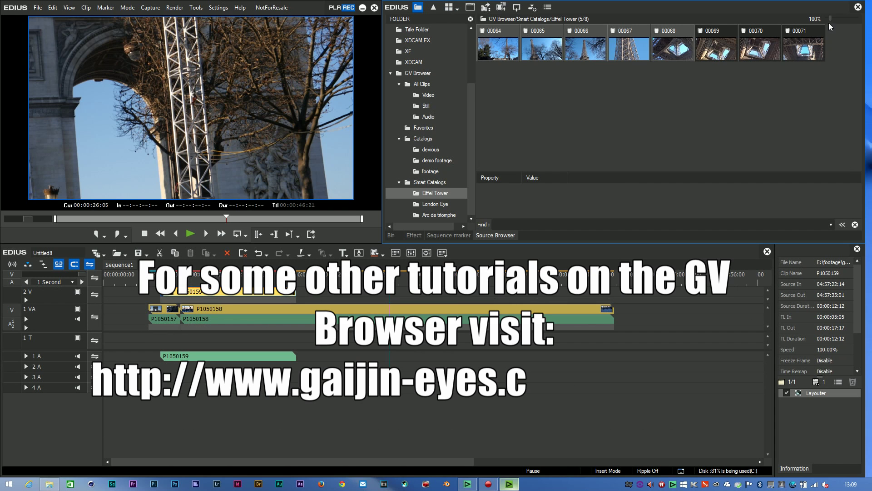
left_click_drag(830, 19, 856, 19)
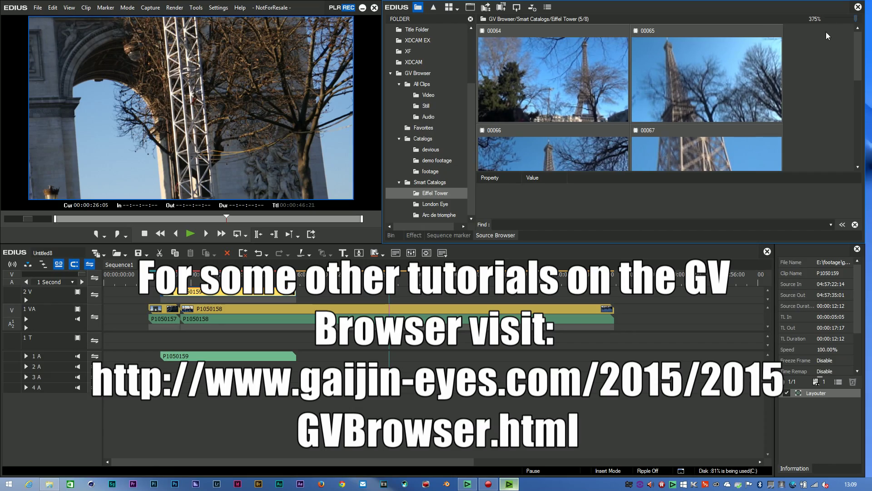
scroll(826, 31, "down", 3)
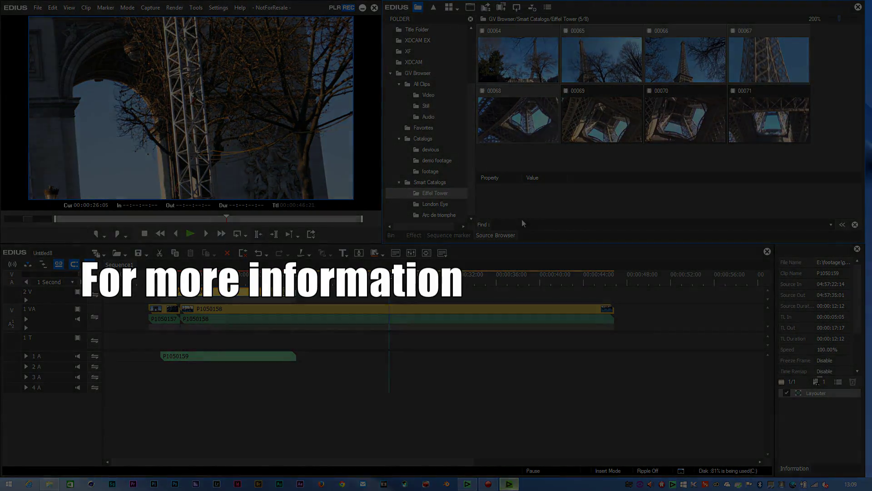